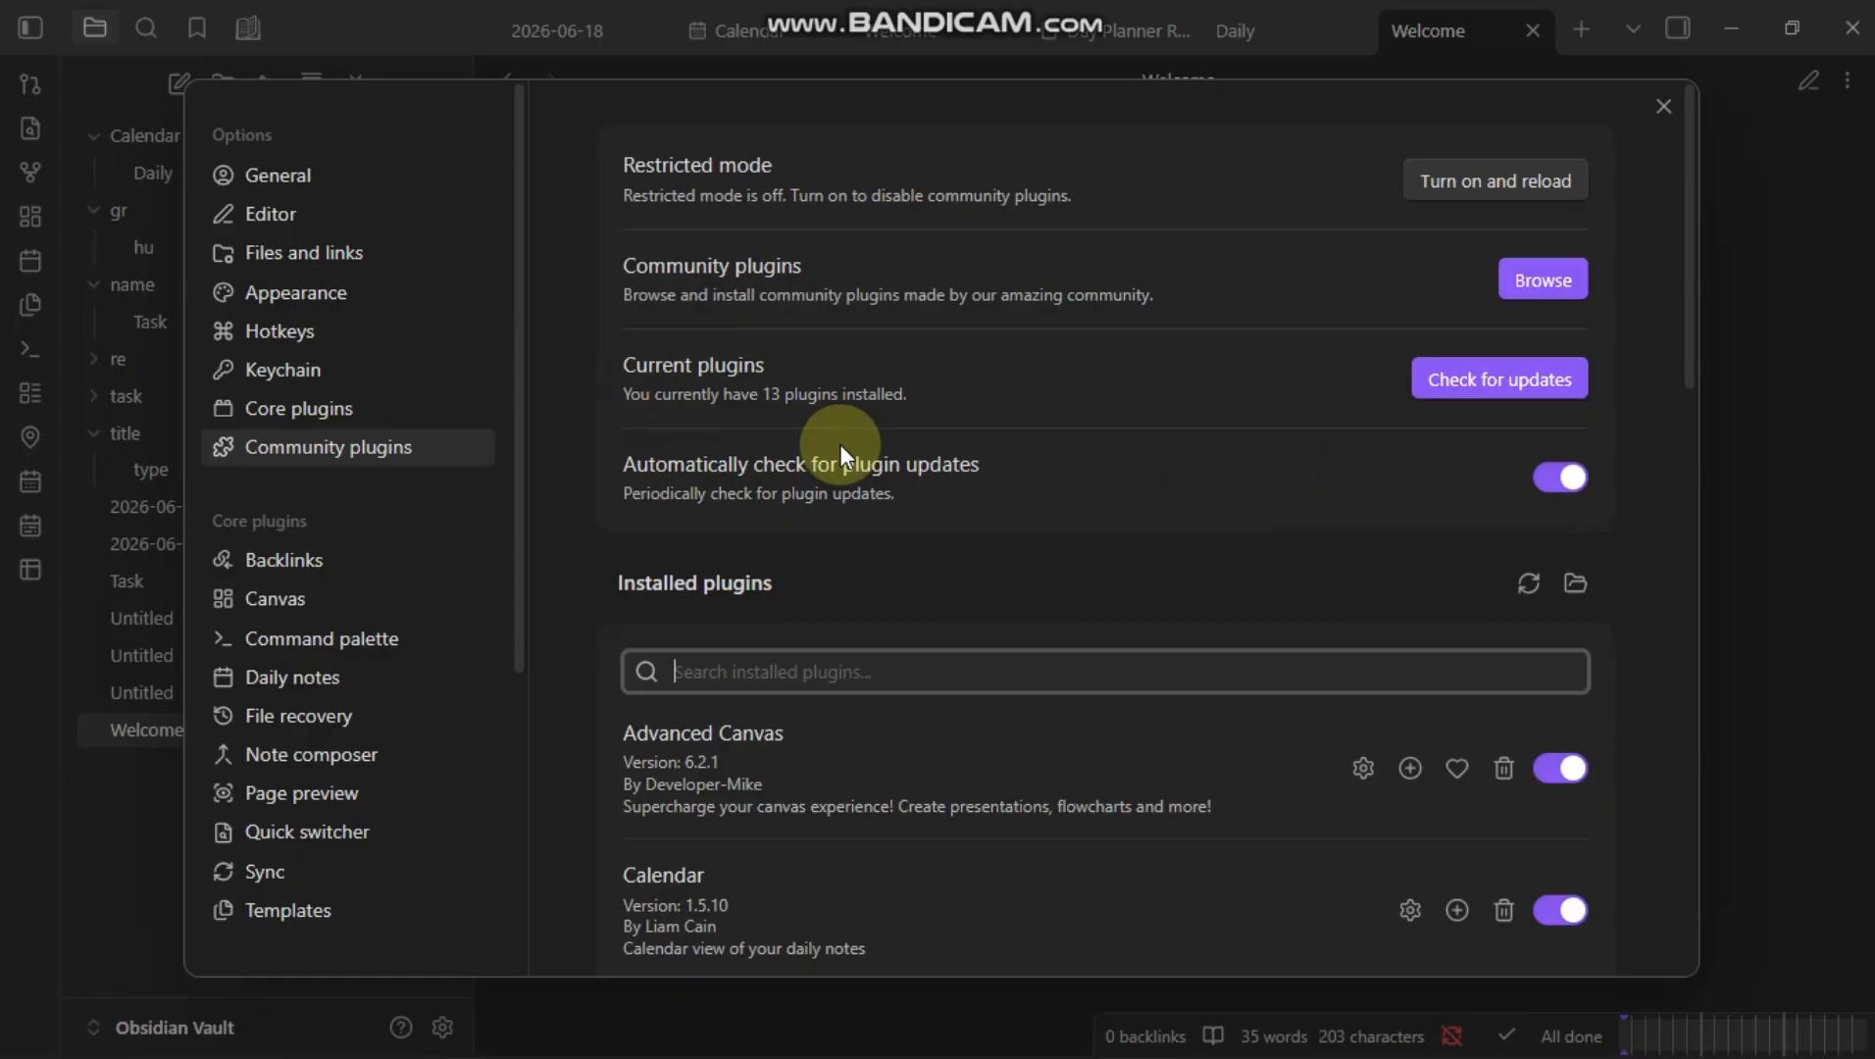
# Step: Search the community plugins for multi and open the Multi-Column Markdown plugin page
pyautogui.click(1544, 280)
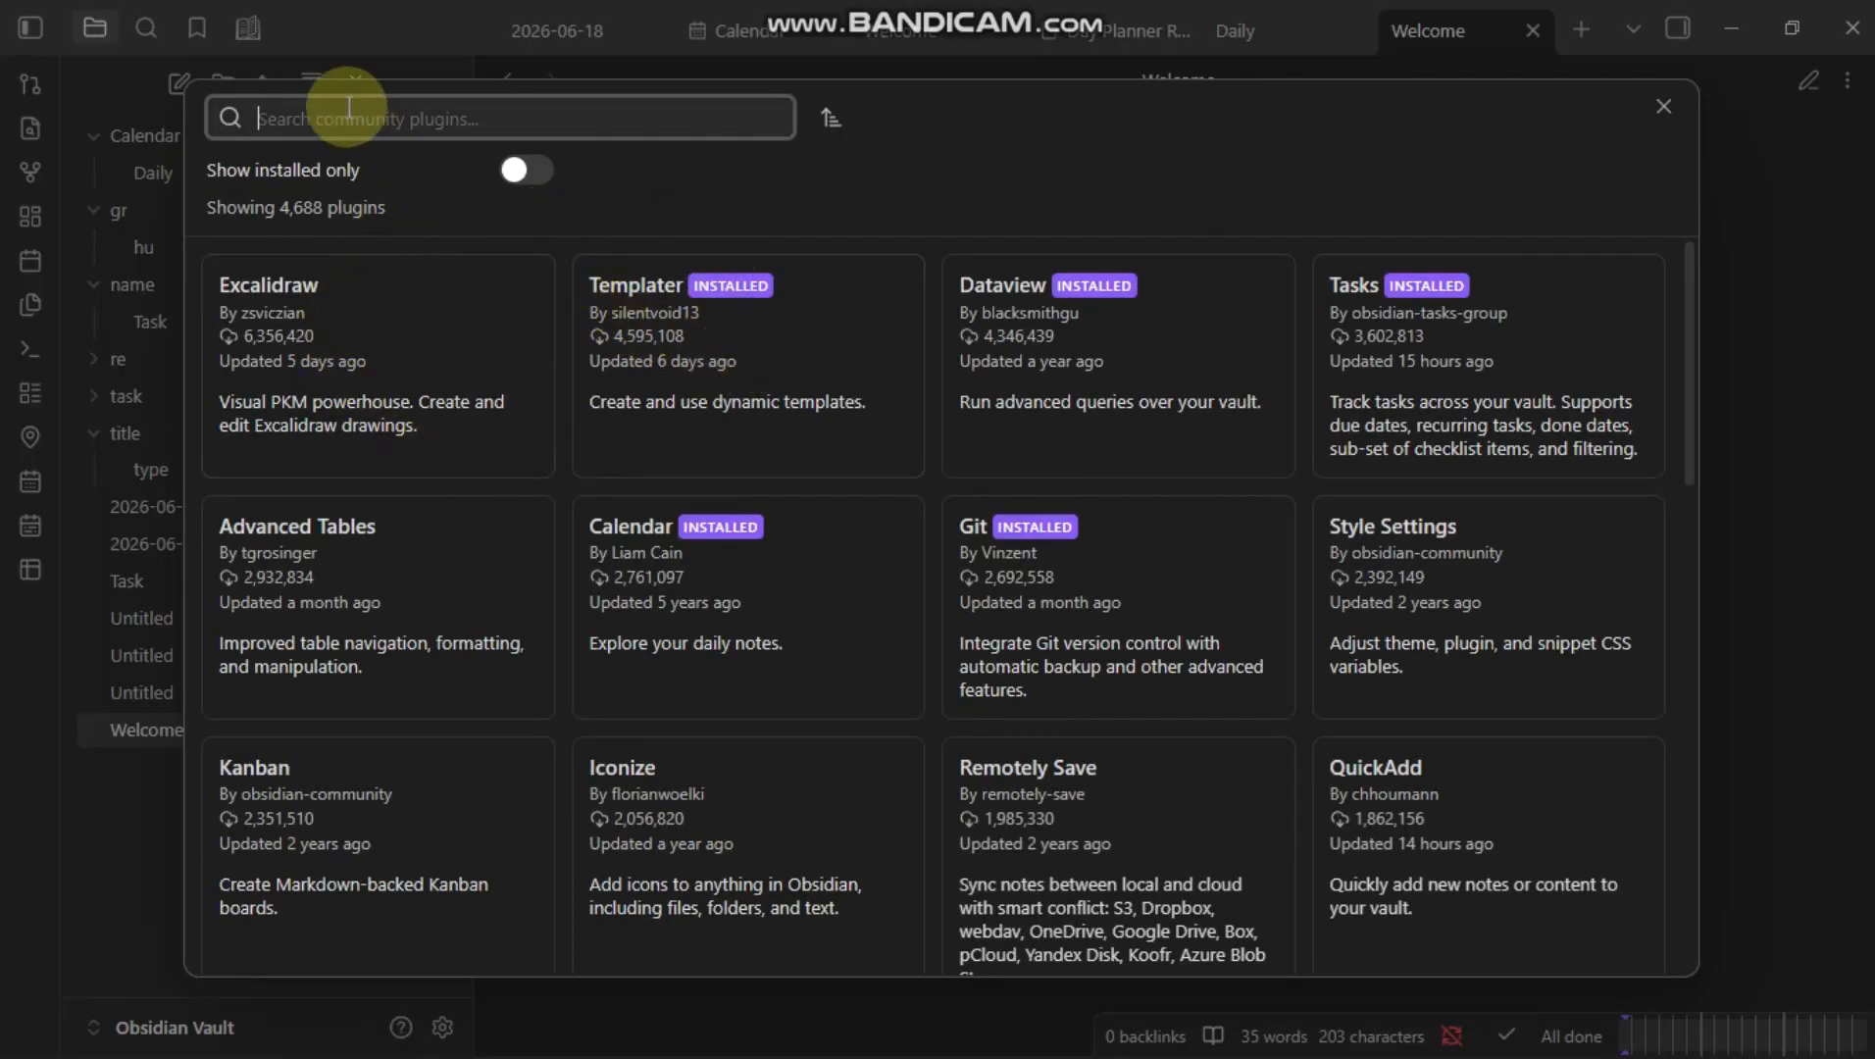
pyautogui.write('multi')
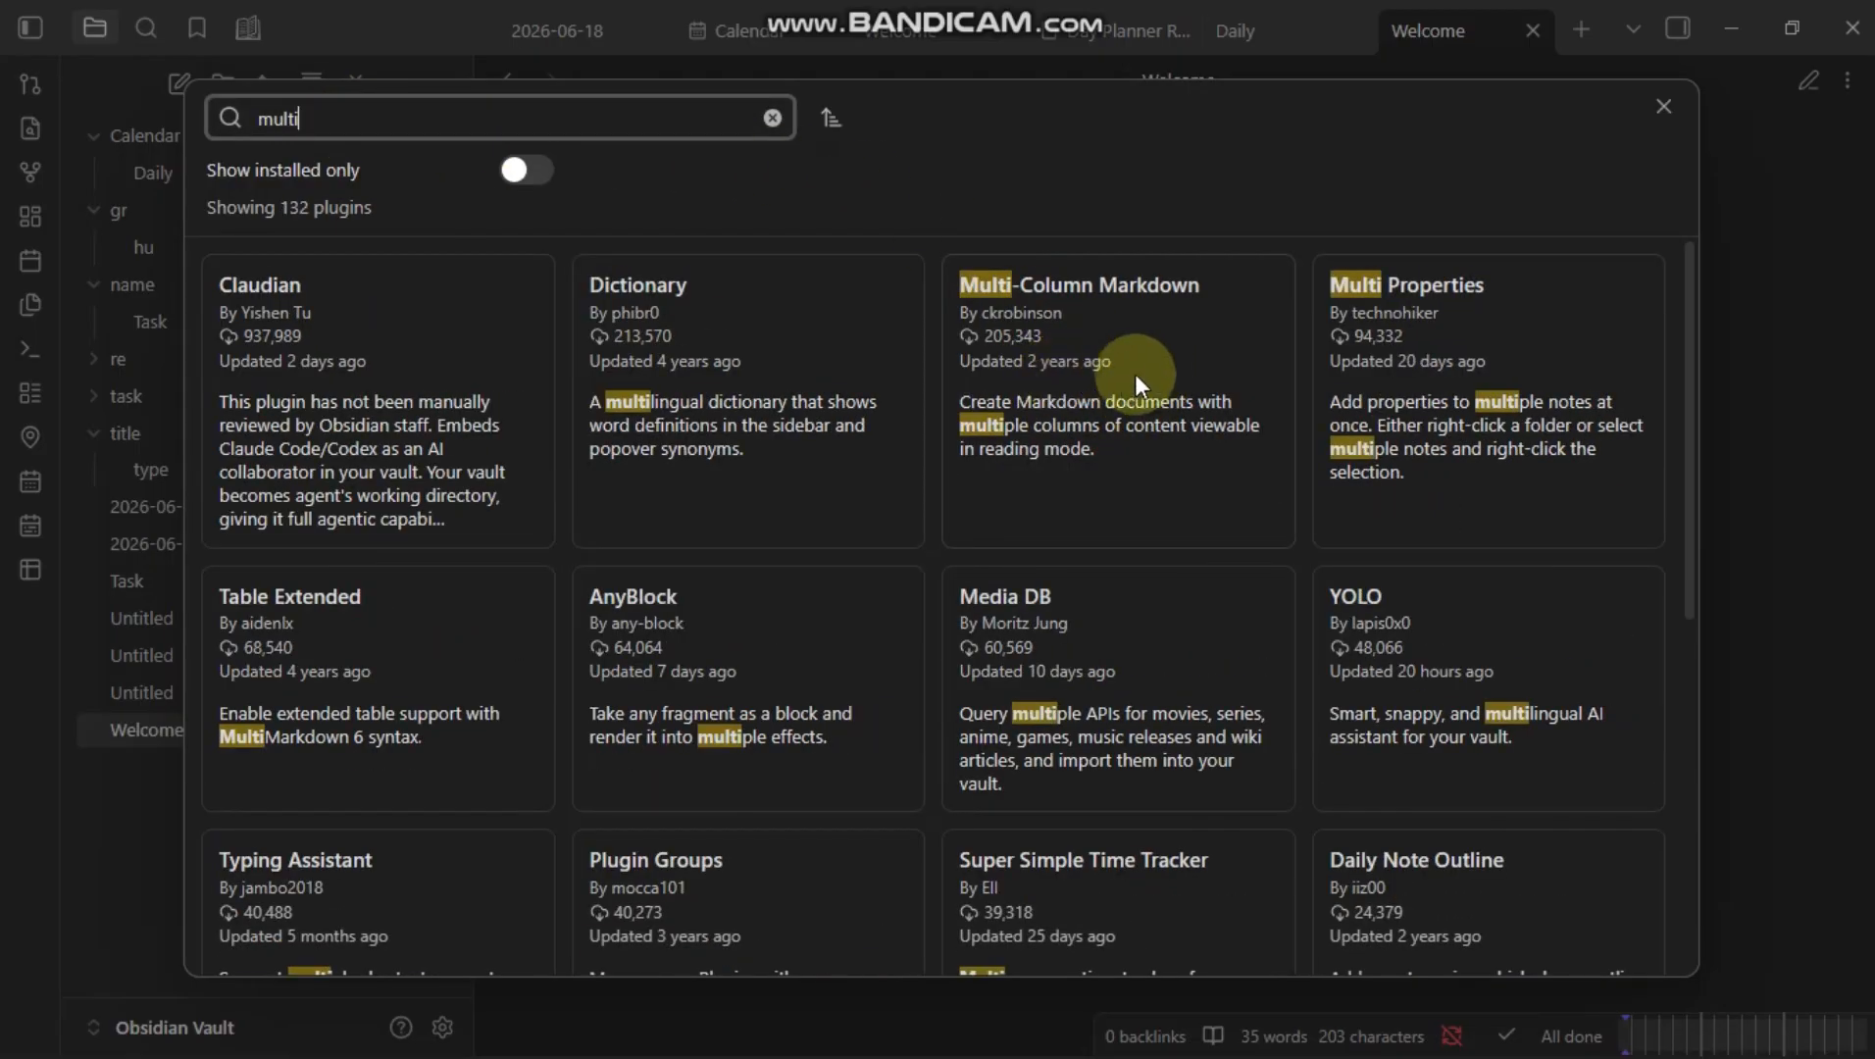
pyautogui.click(1066, 343)
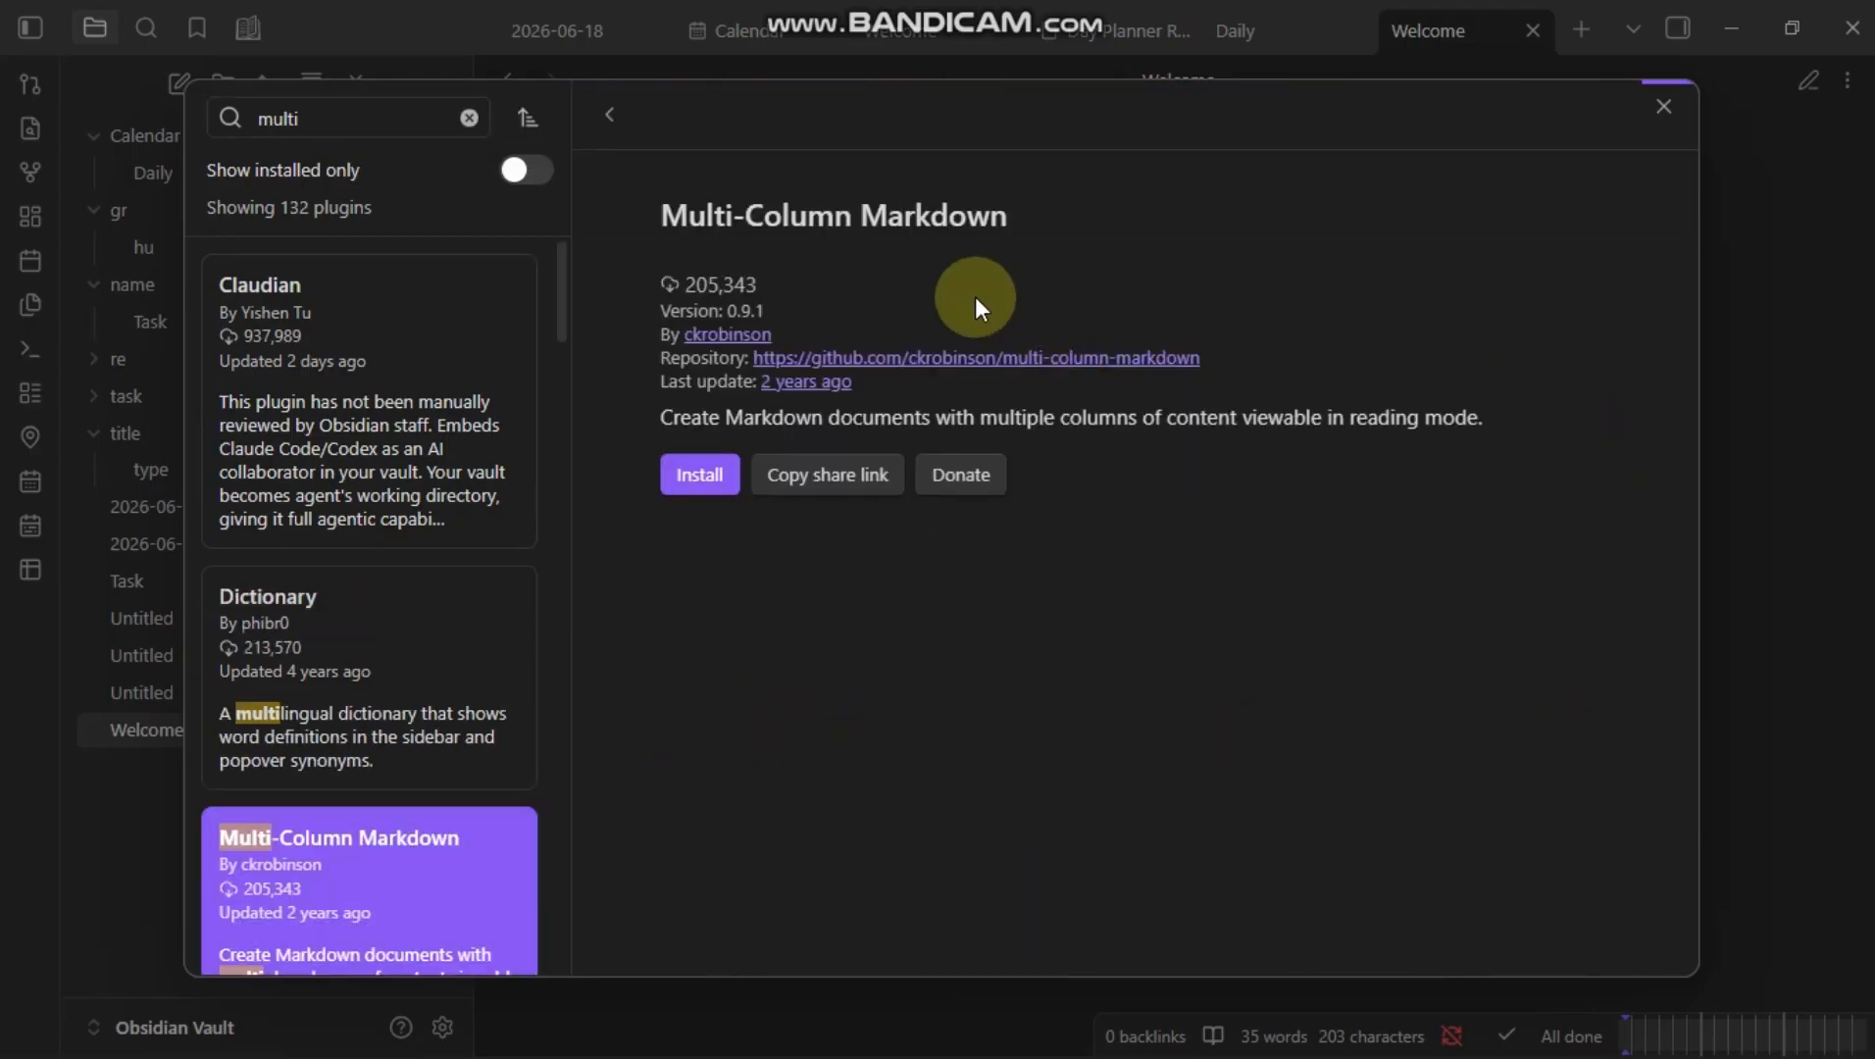
# Step: Install and enable the Multi-Column Markdown plugin
pyautogui.scroll(-2, 710, 665)
pyautogui.scroll(-8, 710, 665)
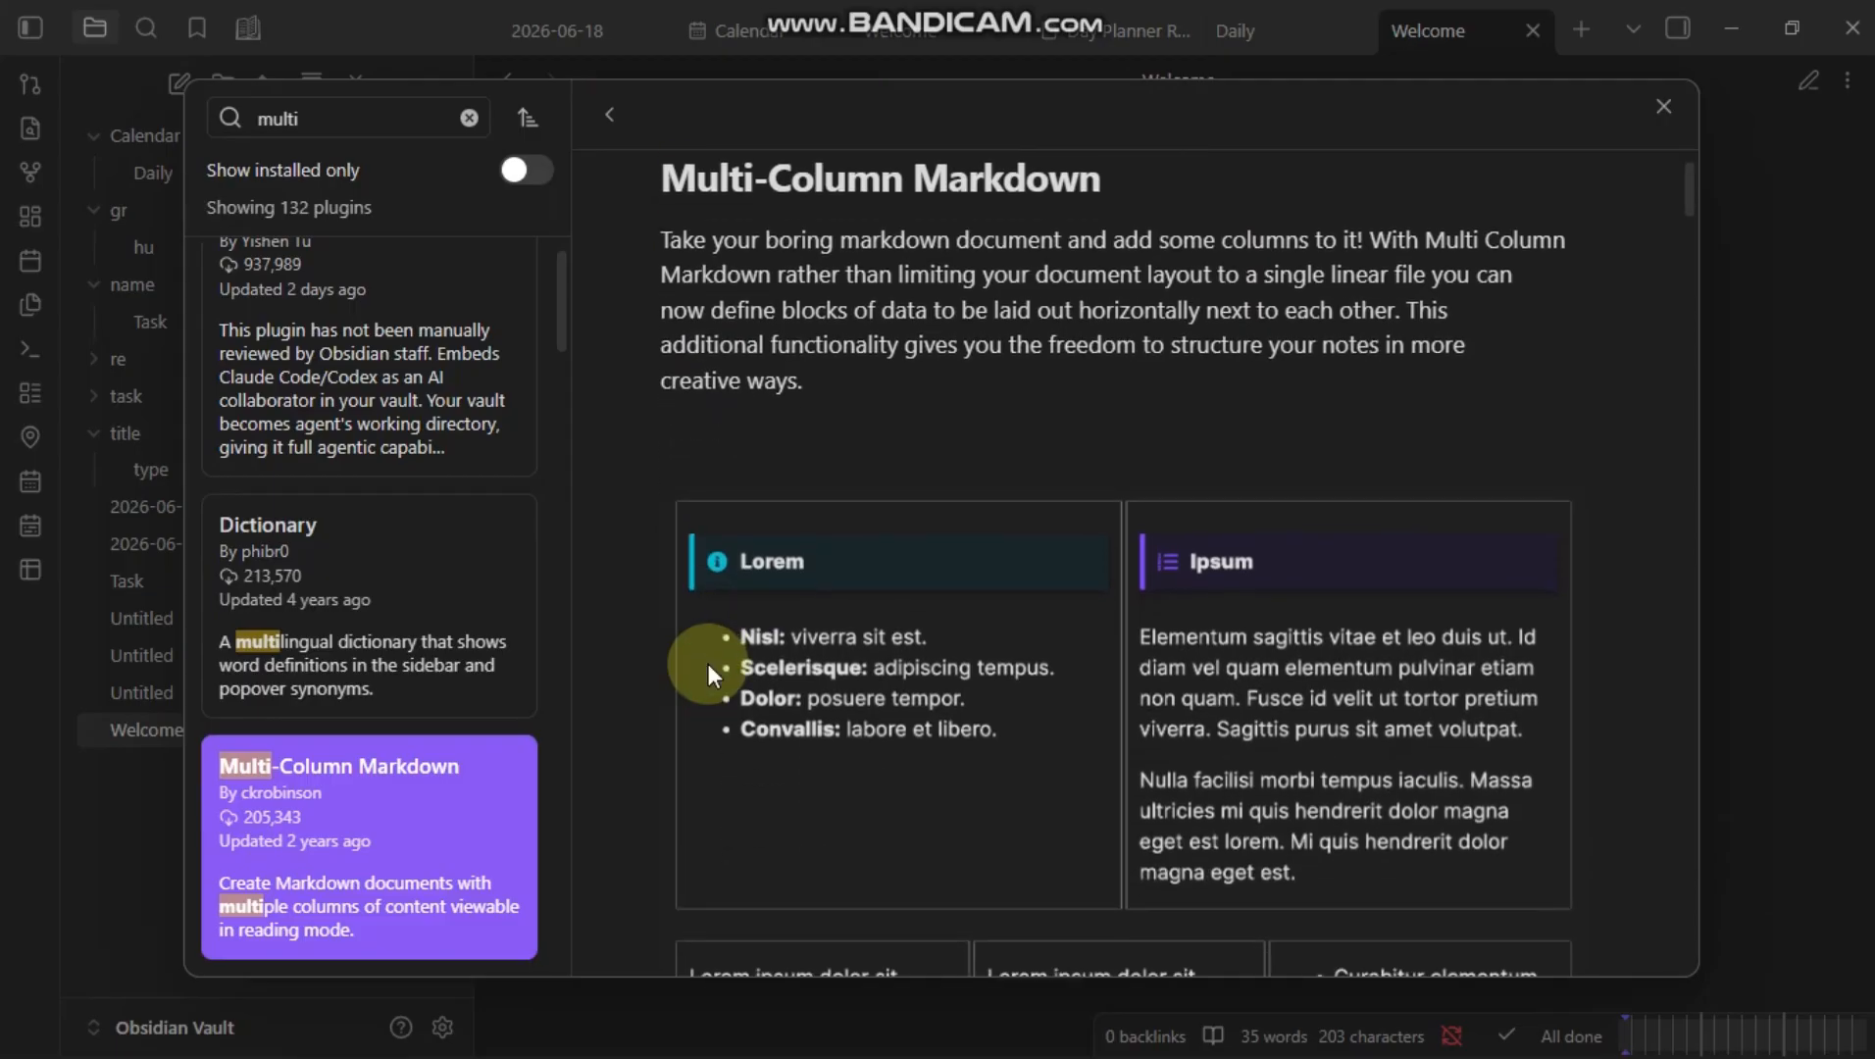
pyautogui.scroll(10, 707, 664)
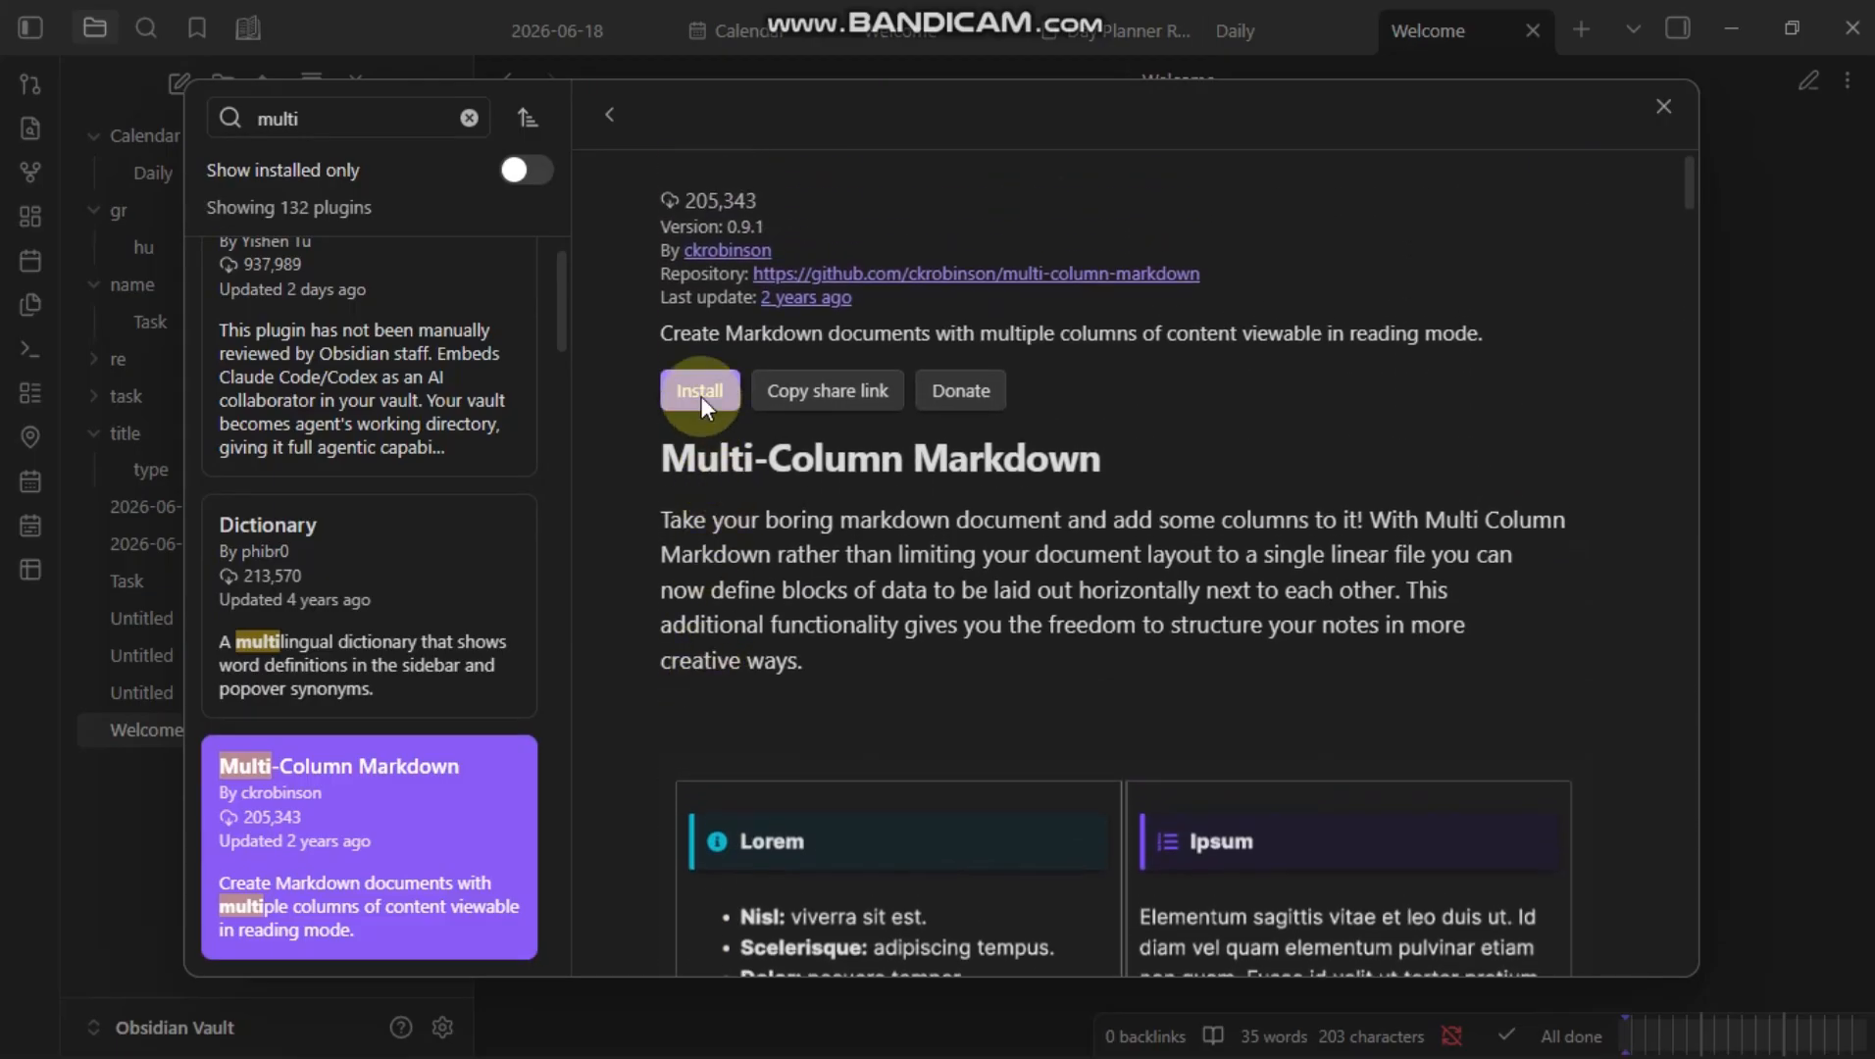
pyautogui.click(699, 391)
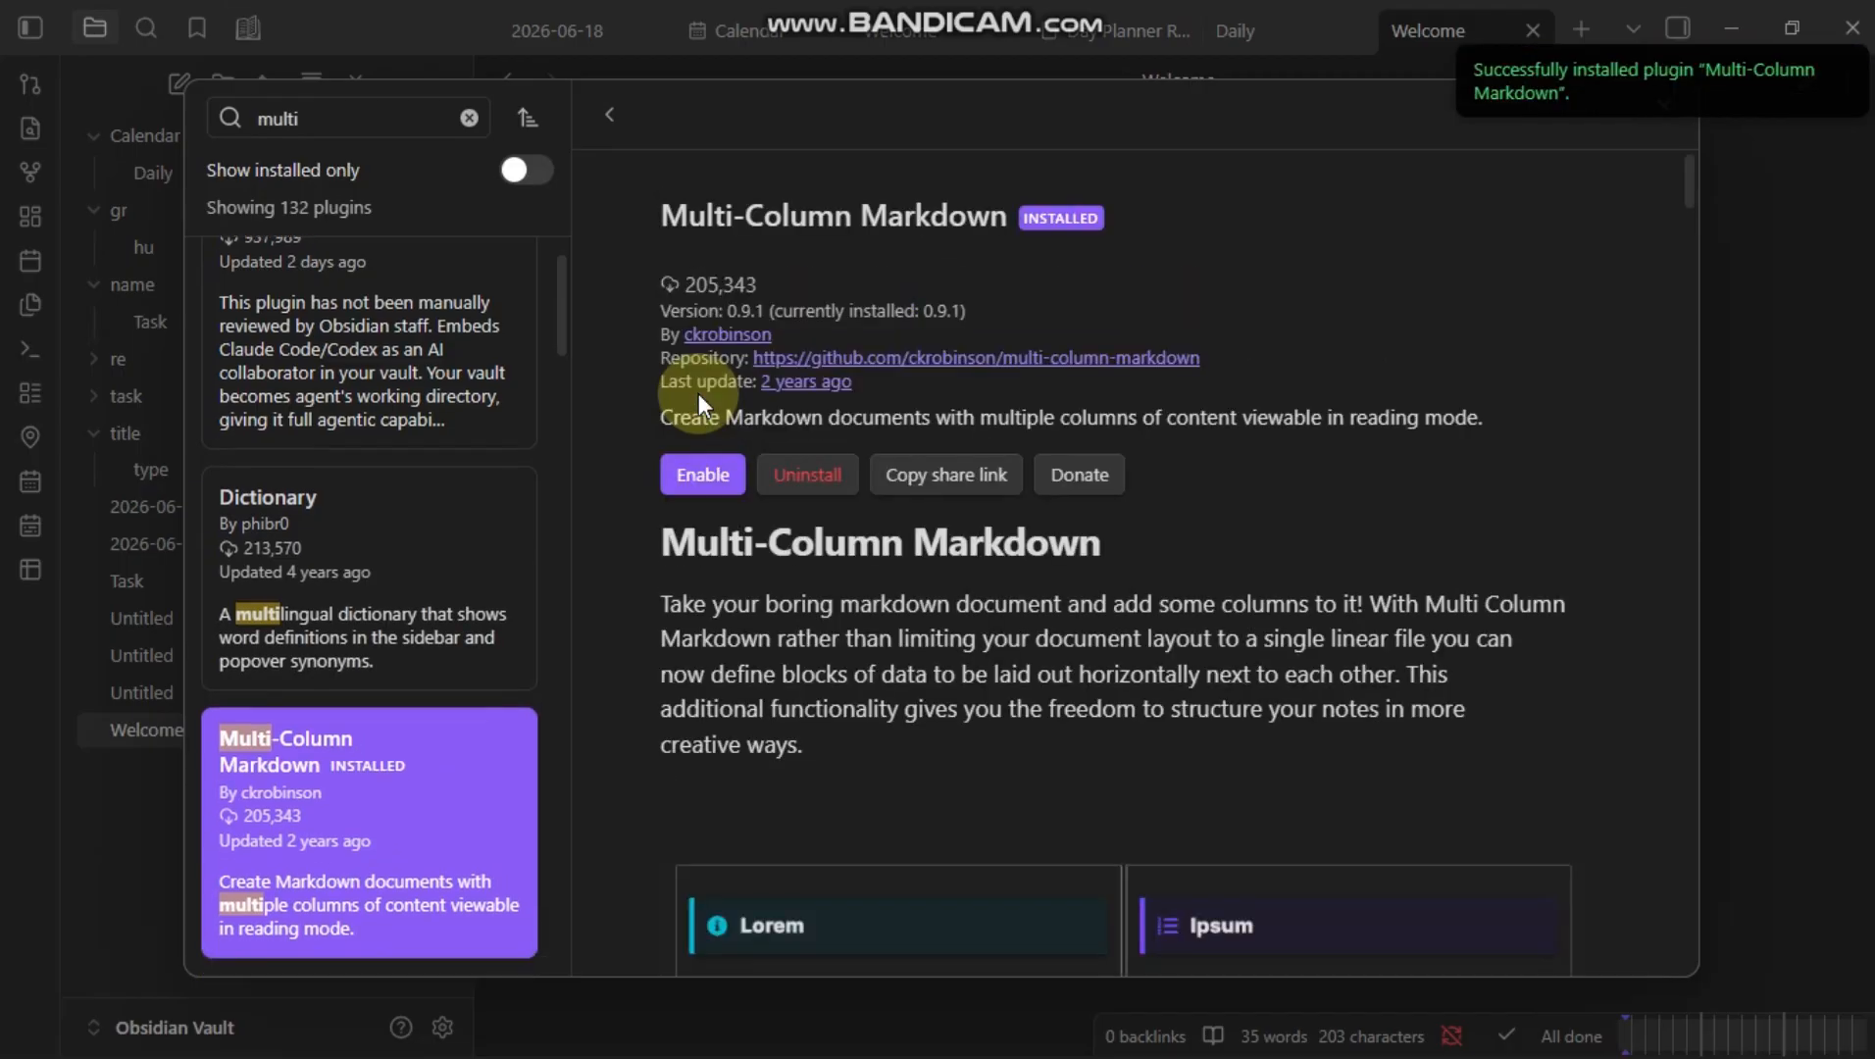
pyautogui.click(699, 481)
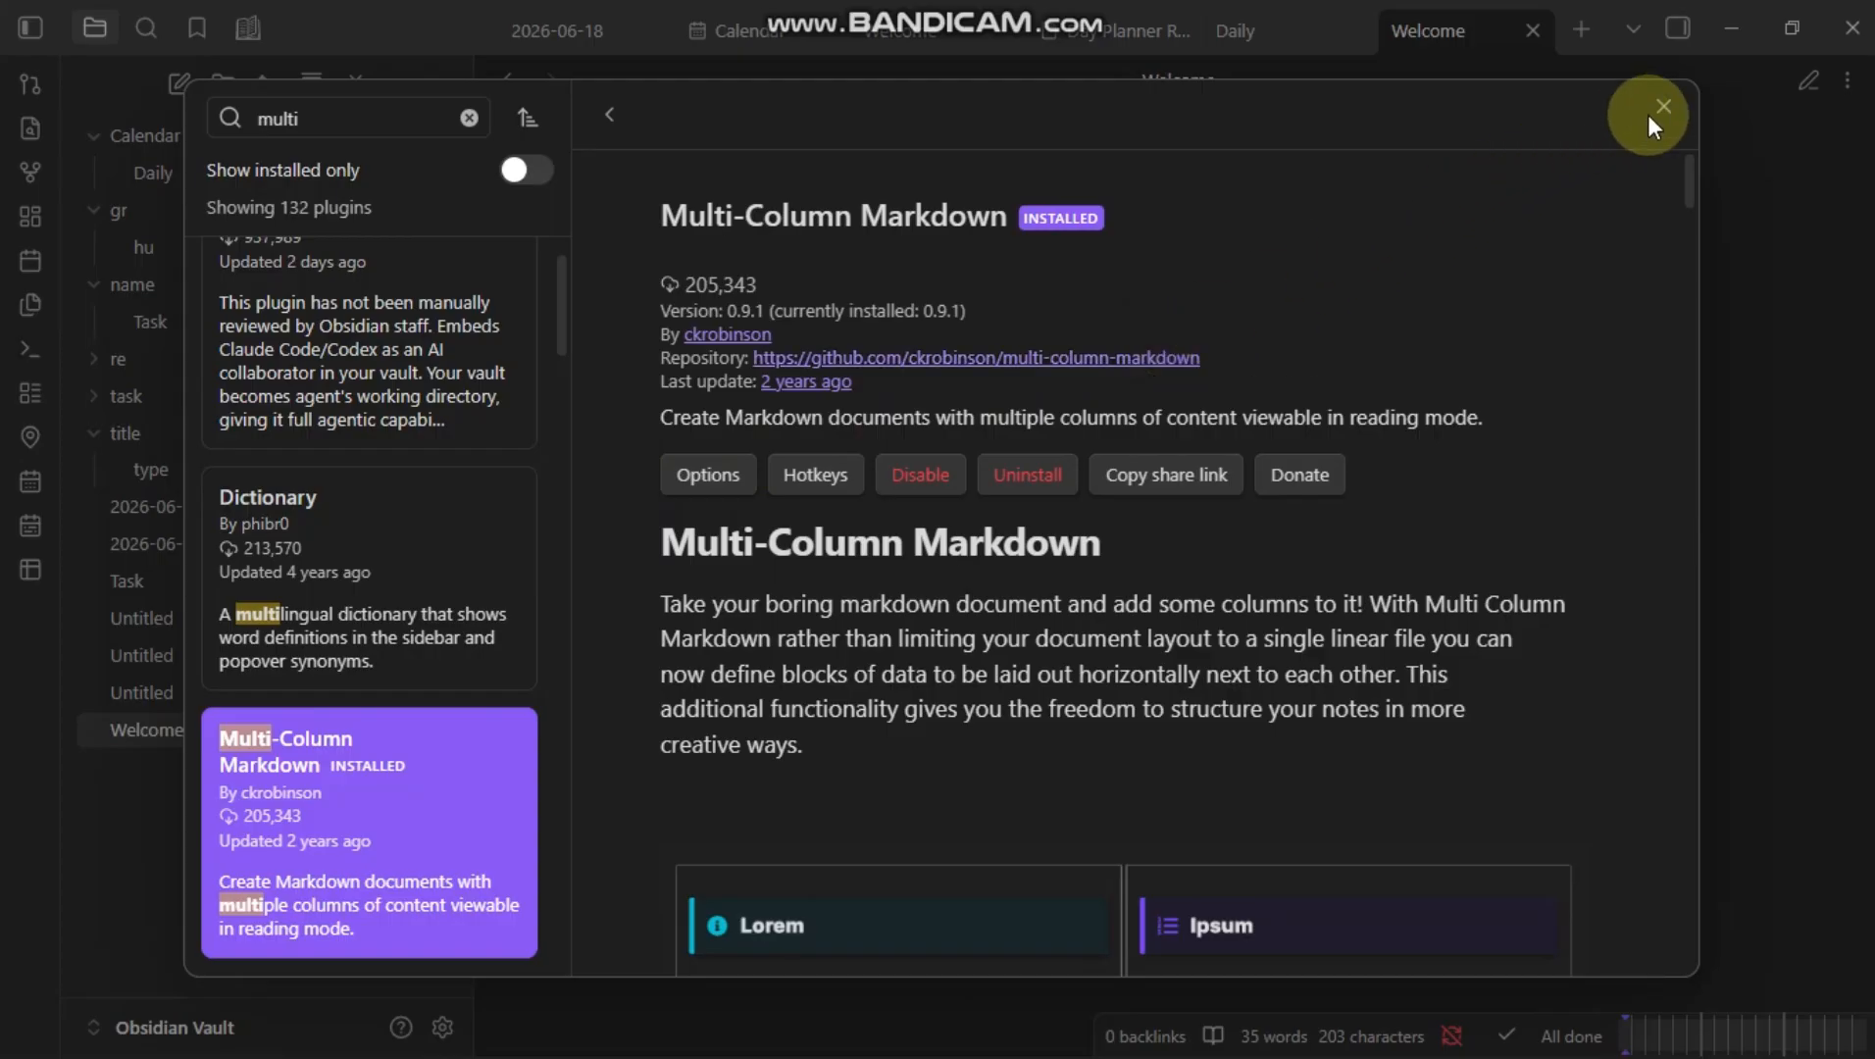
# Step: Review the list of installed community plugins, then close the settings
pyautogui.click(1662, 112)
pyautogui.scroll(-6, 1067, 670)
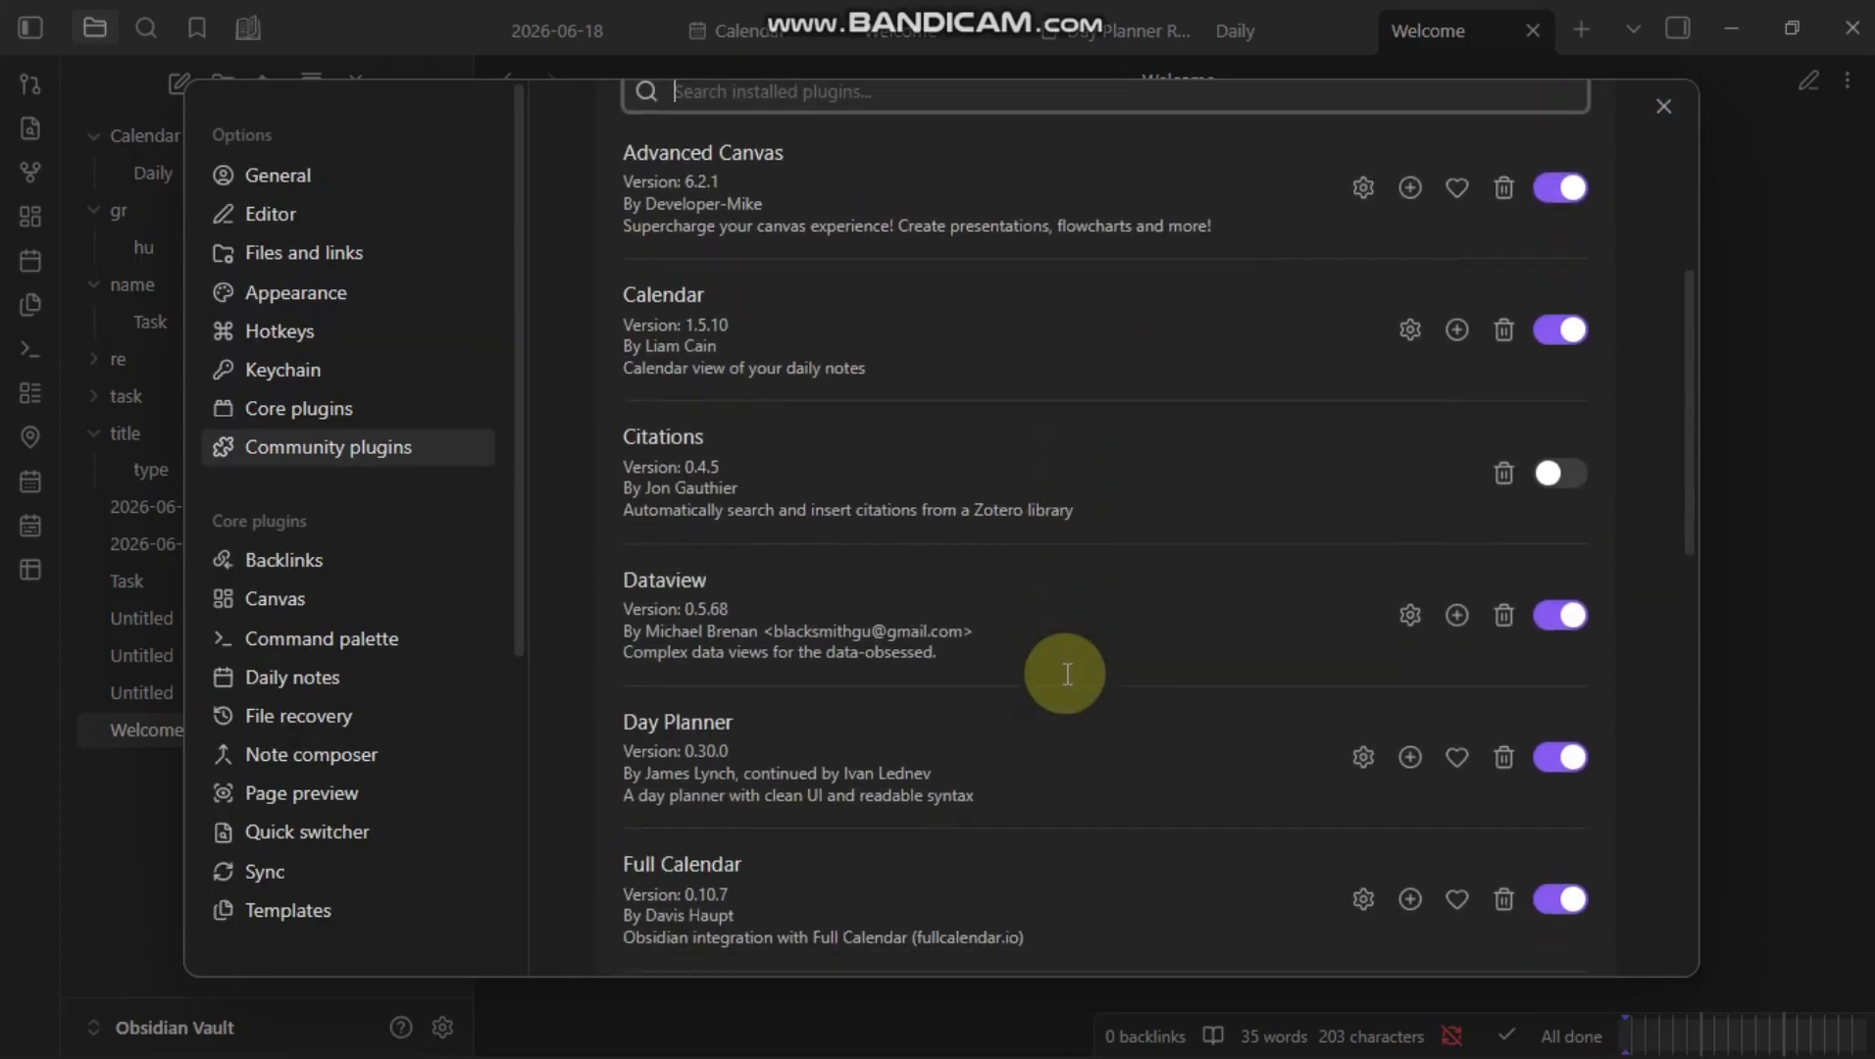
pyautogui.scroll(-2, 1067, 677)
pyautogui.scroll(3, 1067, 676)
pyautogui.scroll(-5, 1067, 677)
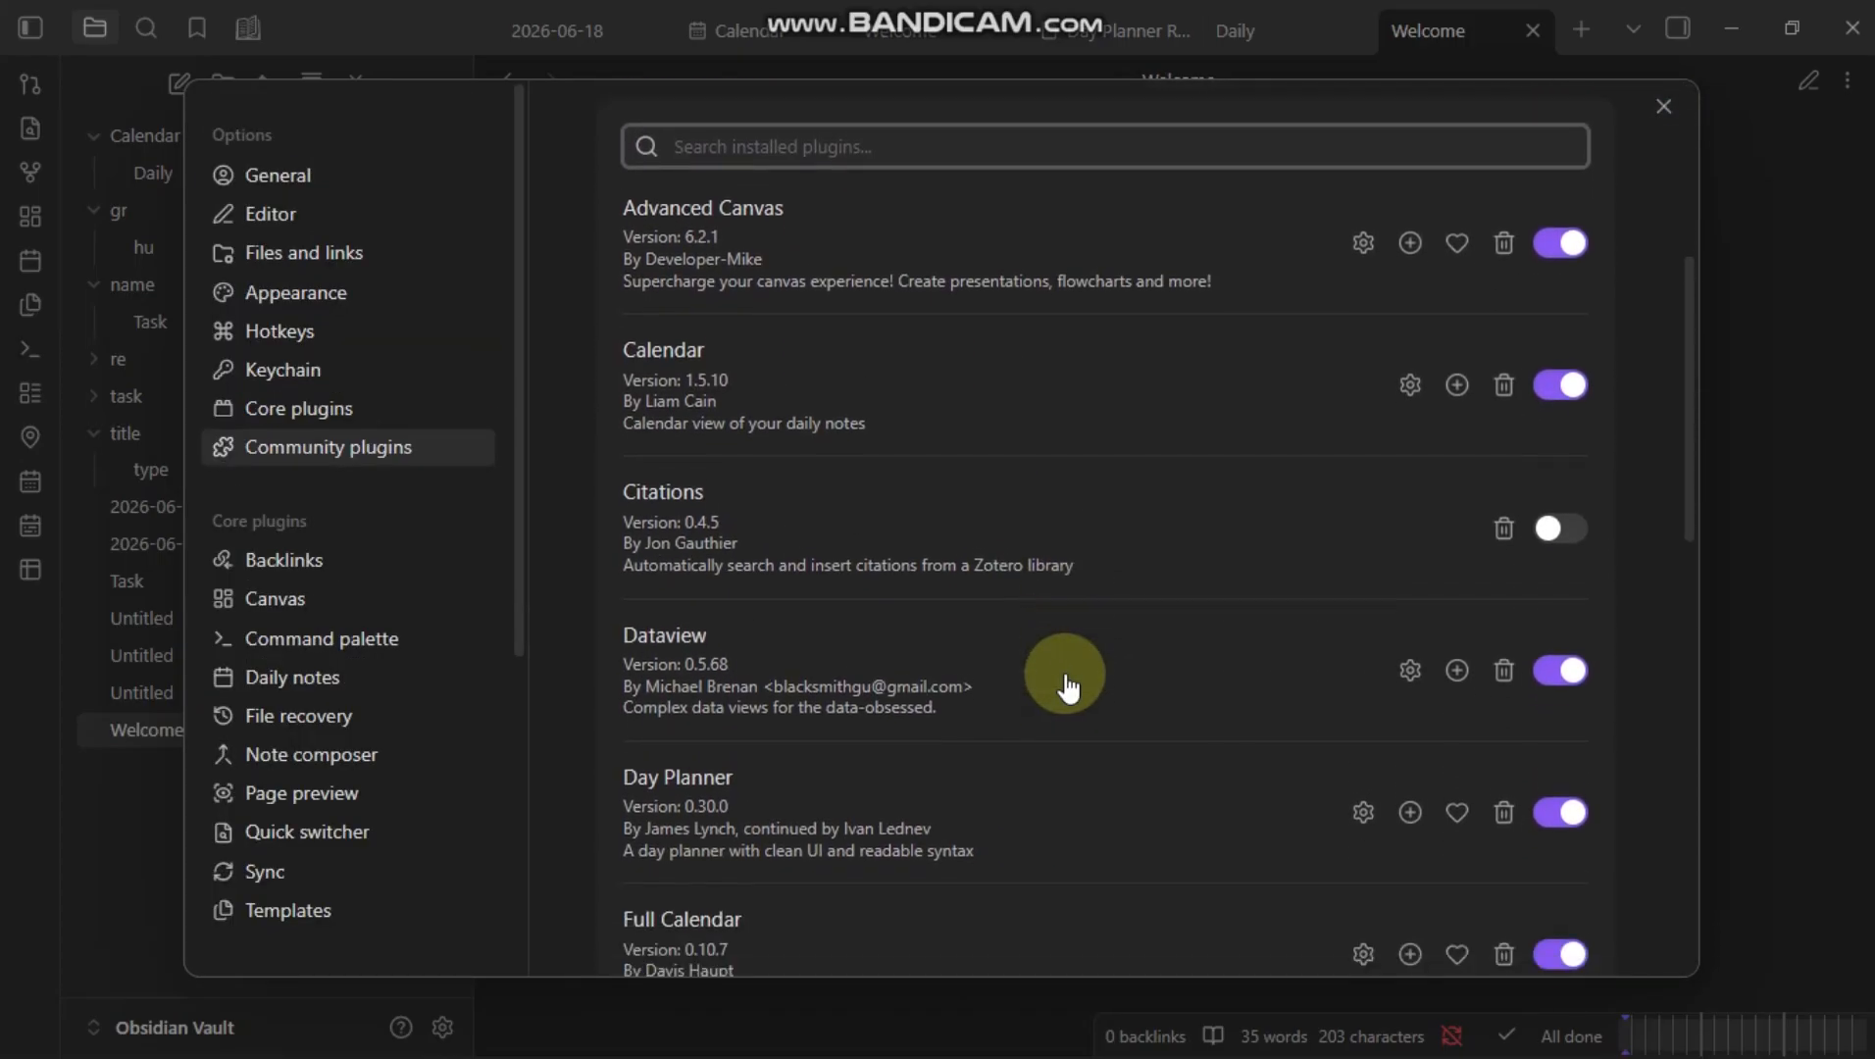
pyautogui.scroll(-4, 1067, 686)
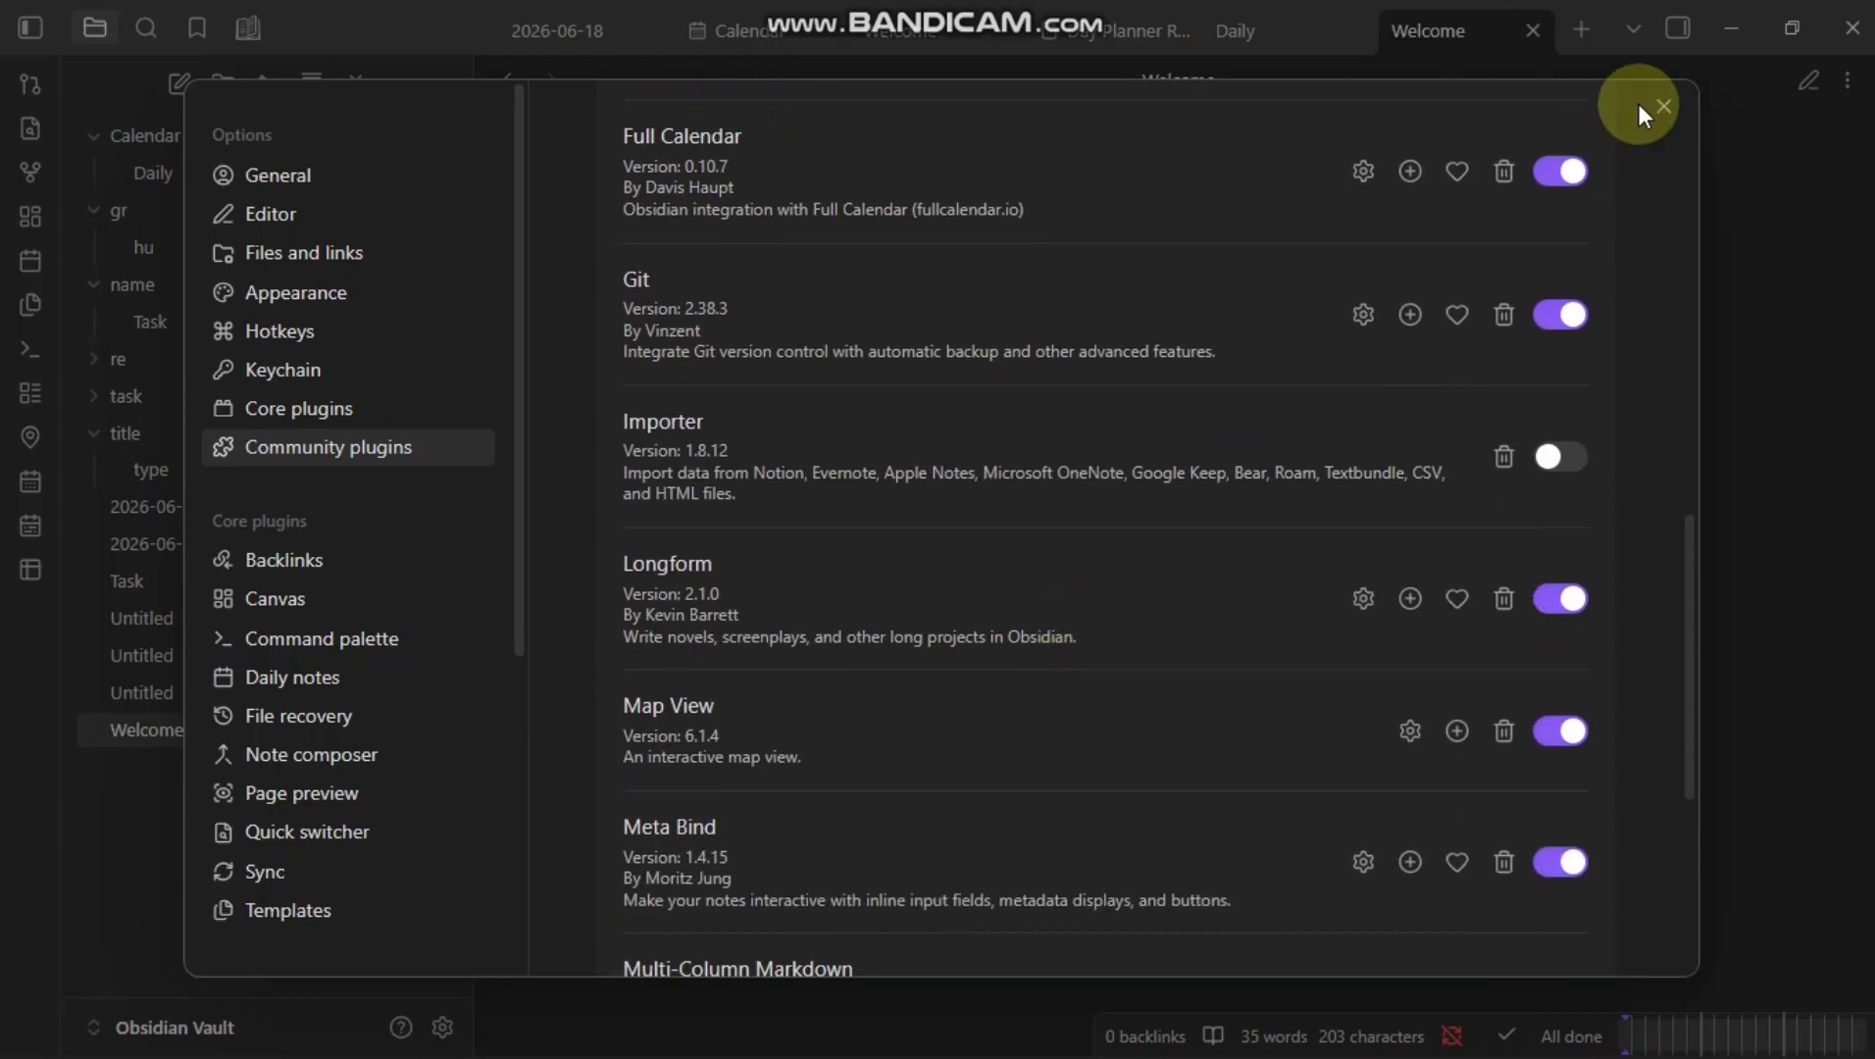
pyautogui.click(1664, 103)
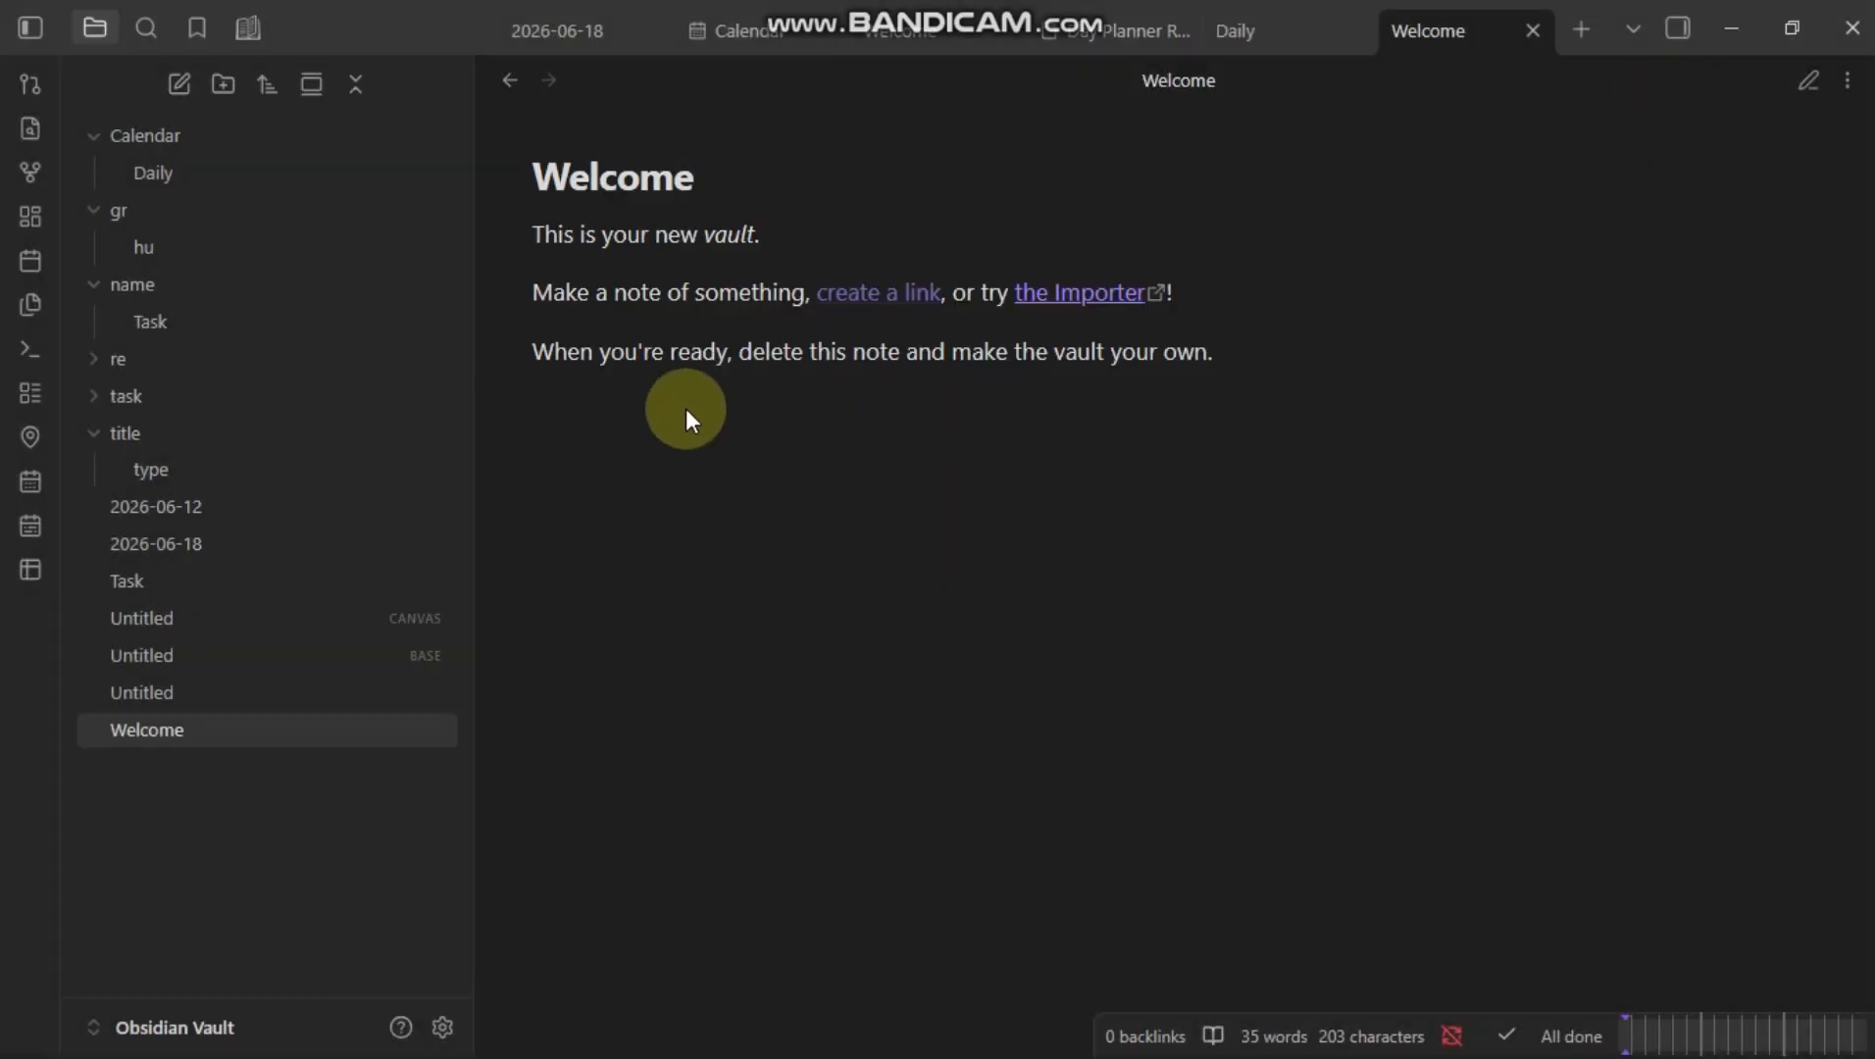
# Step: Create a new folder named layout
pyautogui.click(232, 89)
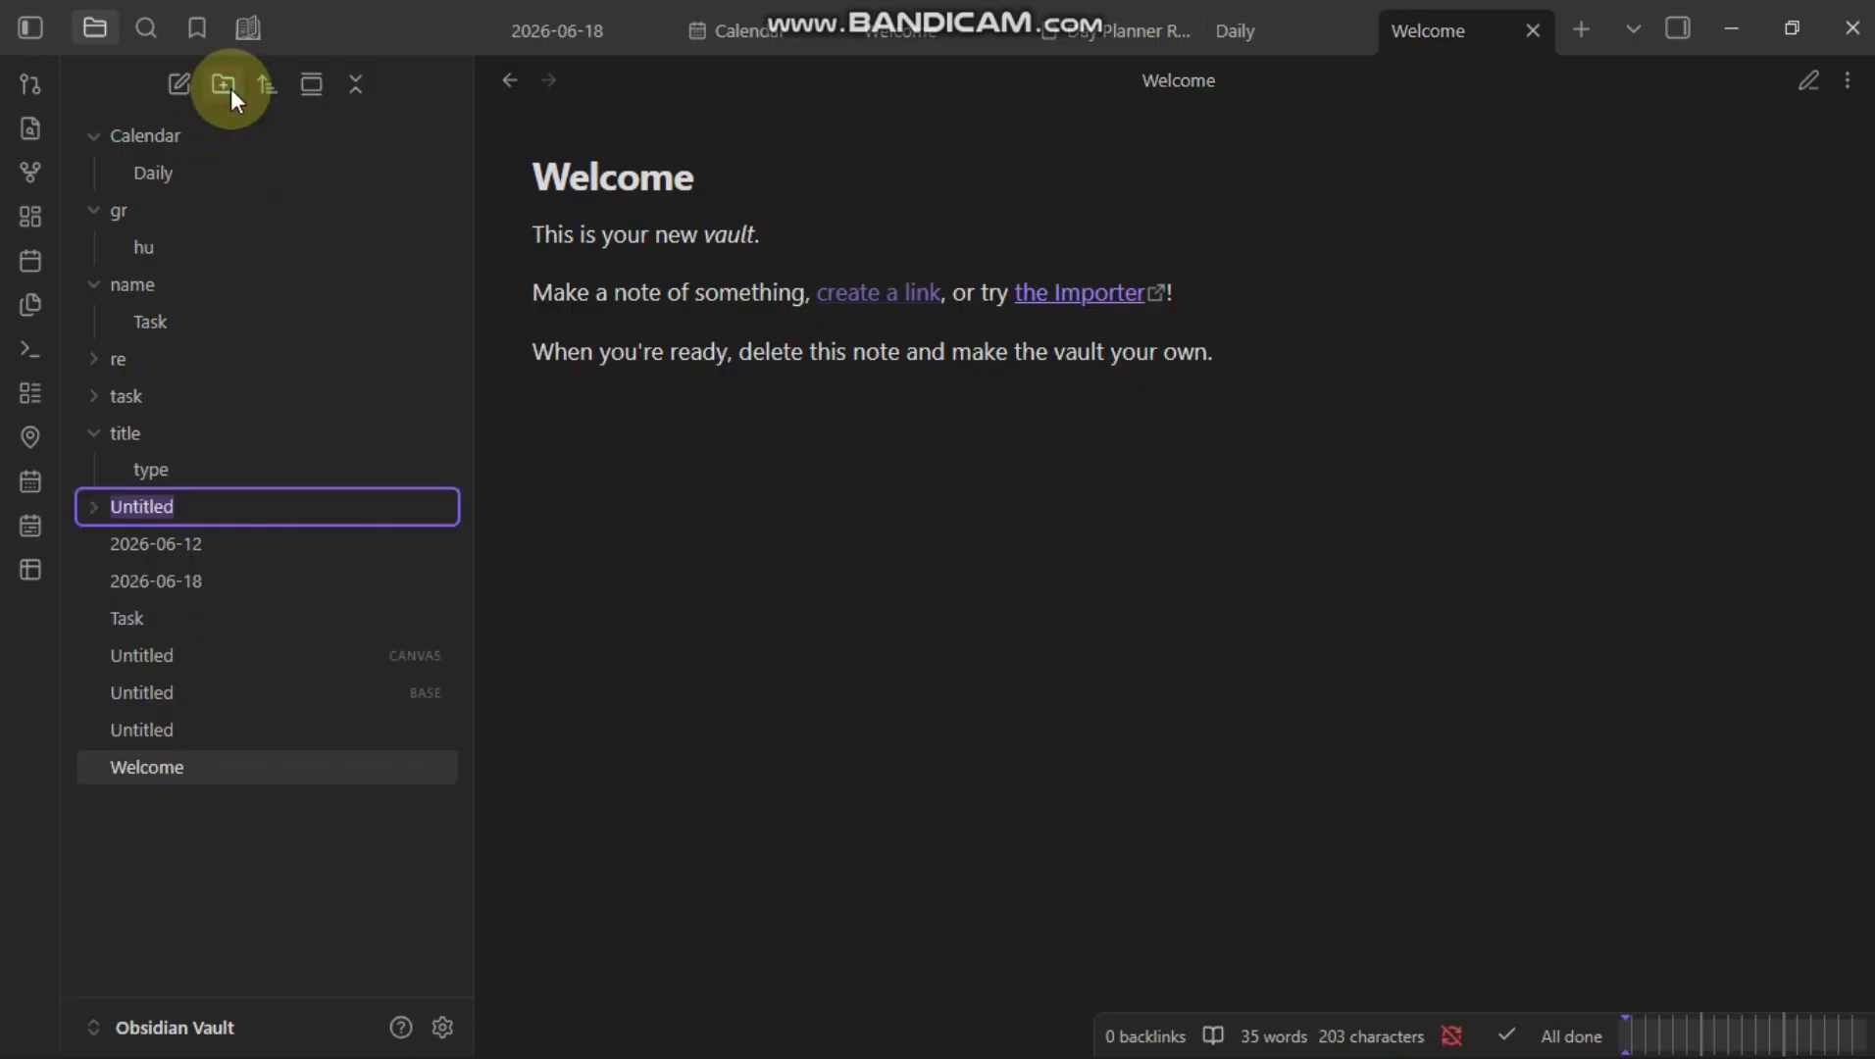
pyautogui.press('BackSpace')
pyautogui.write('la')
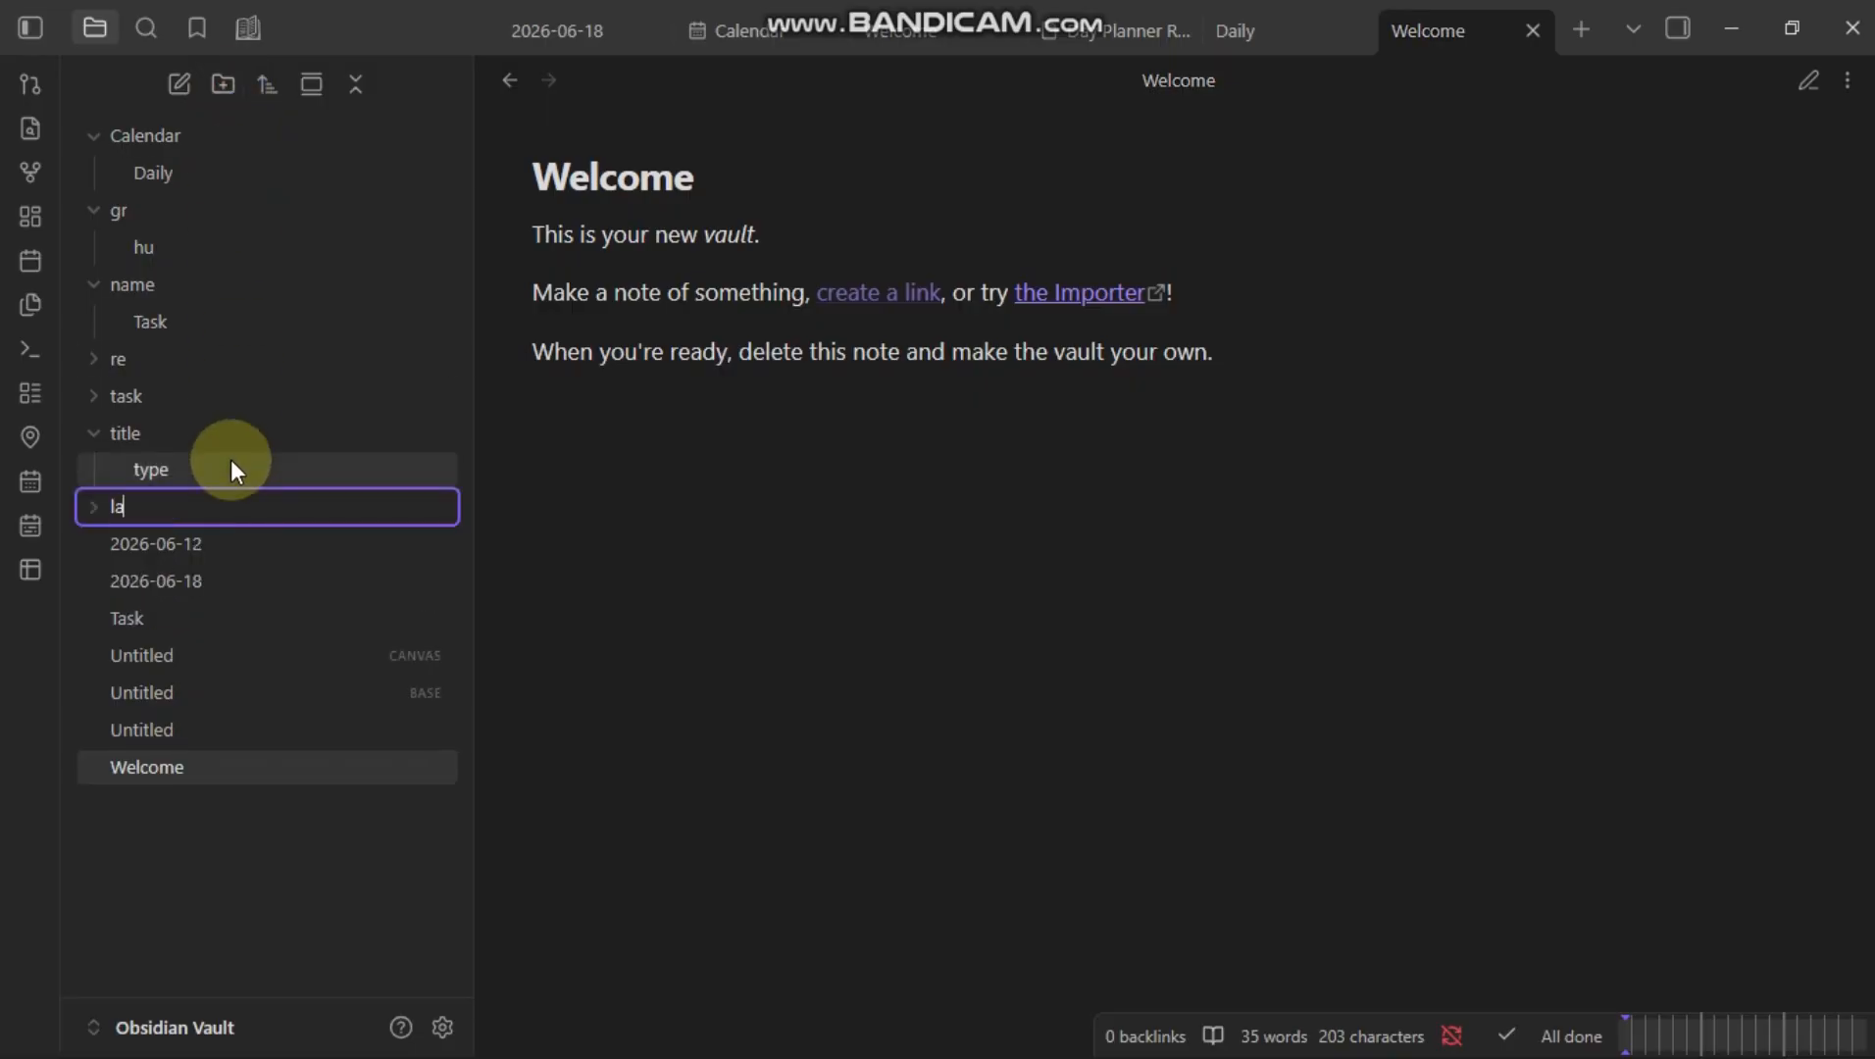
pyautogui.write('yout')
pyautogui.press('Return')
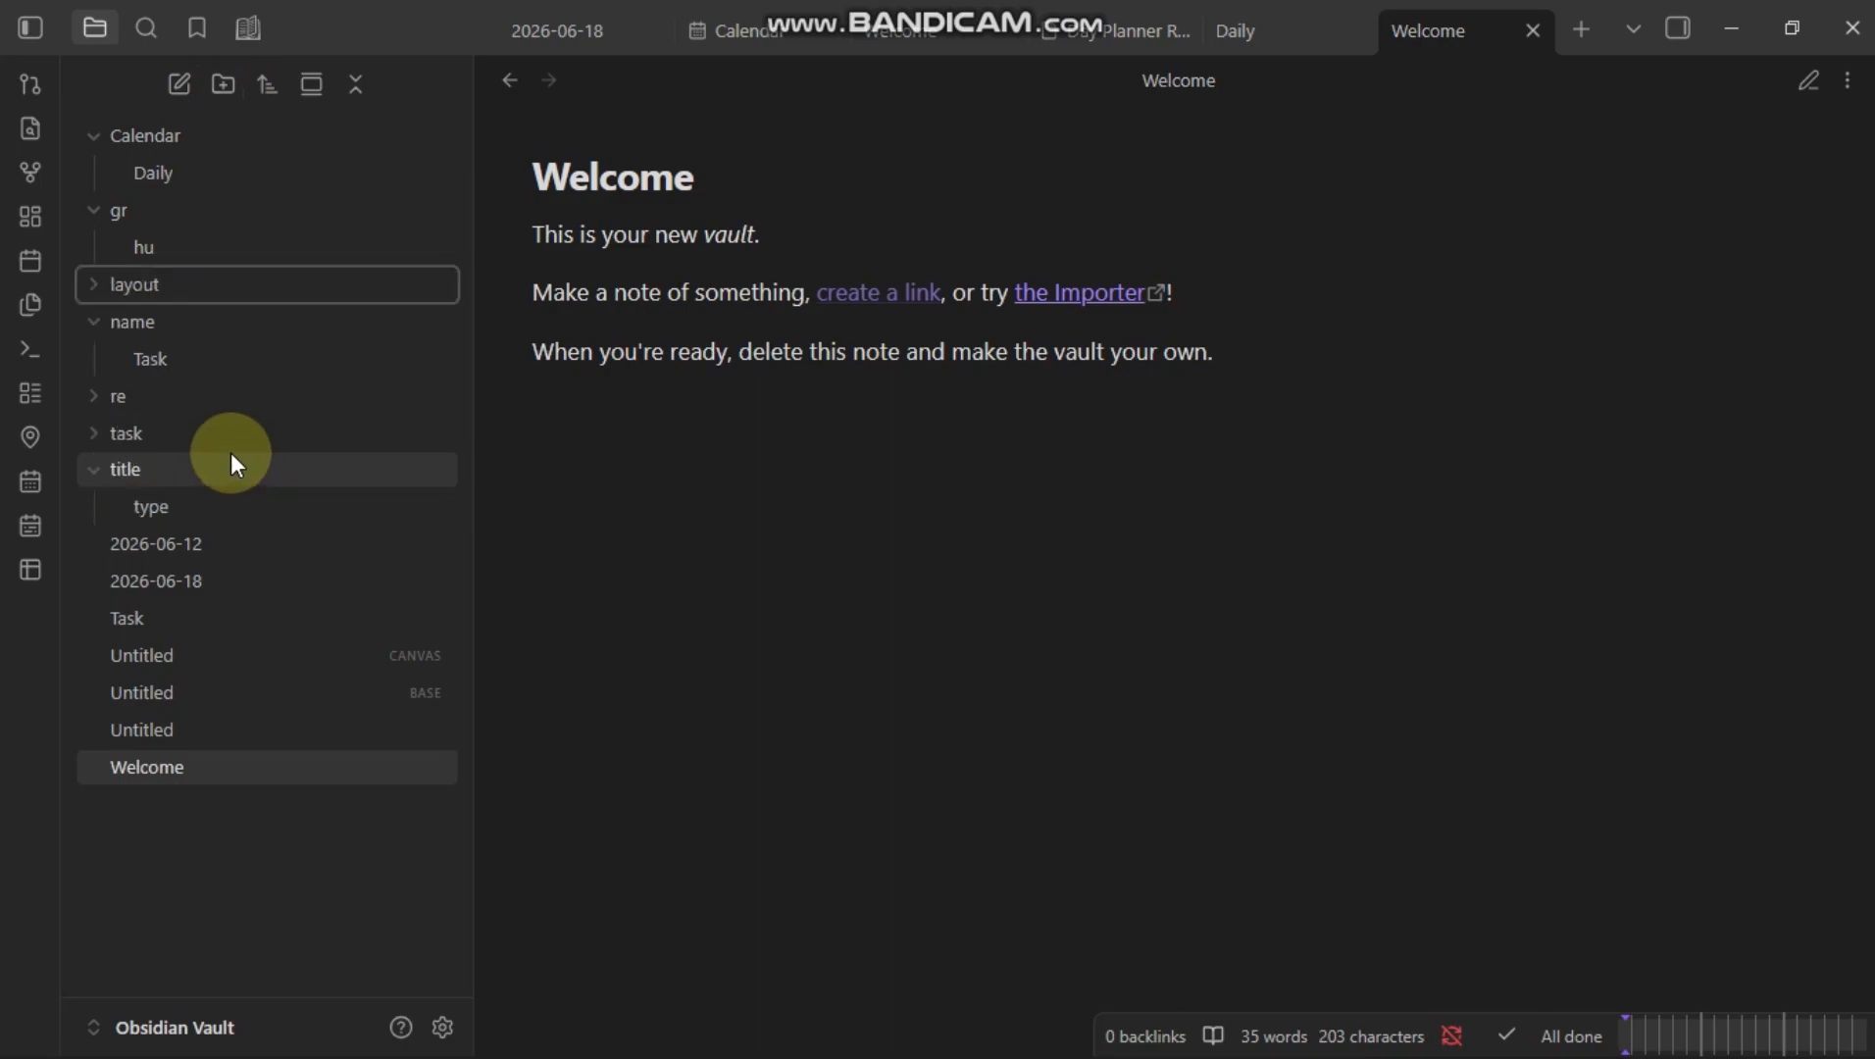
# Step: Create a new note inside the layout folder titled project dashbord
pyautogui.rightClick(227, 282)
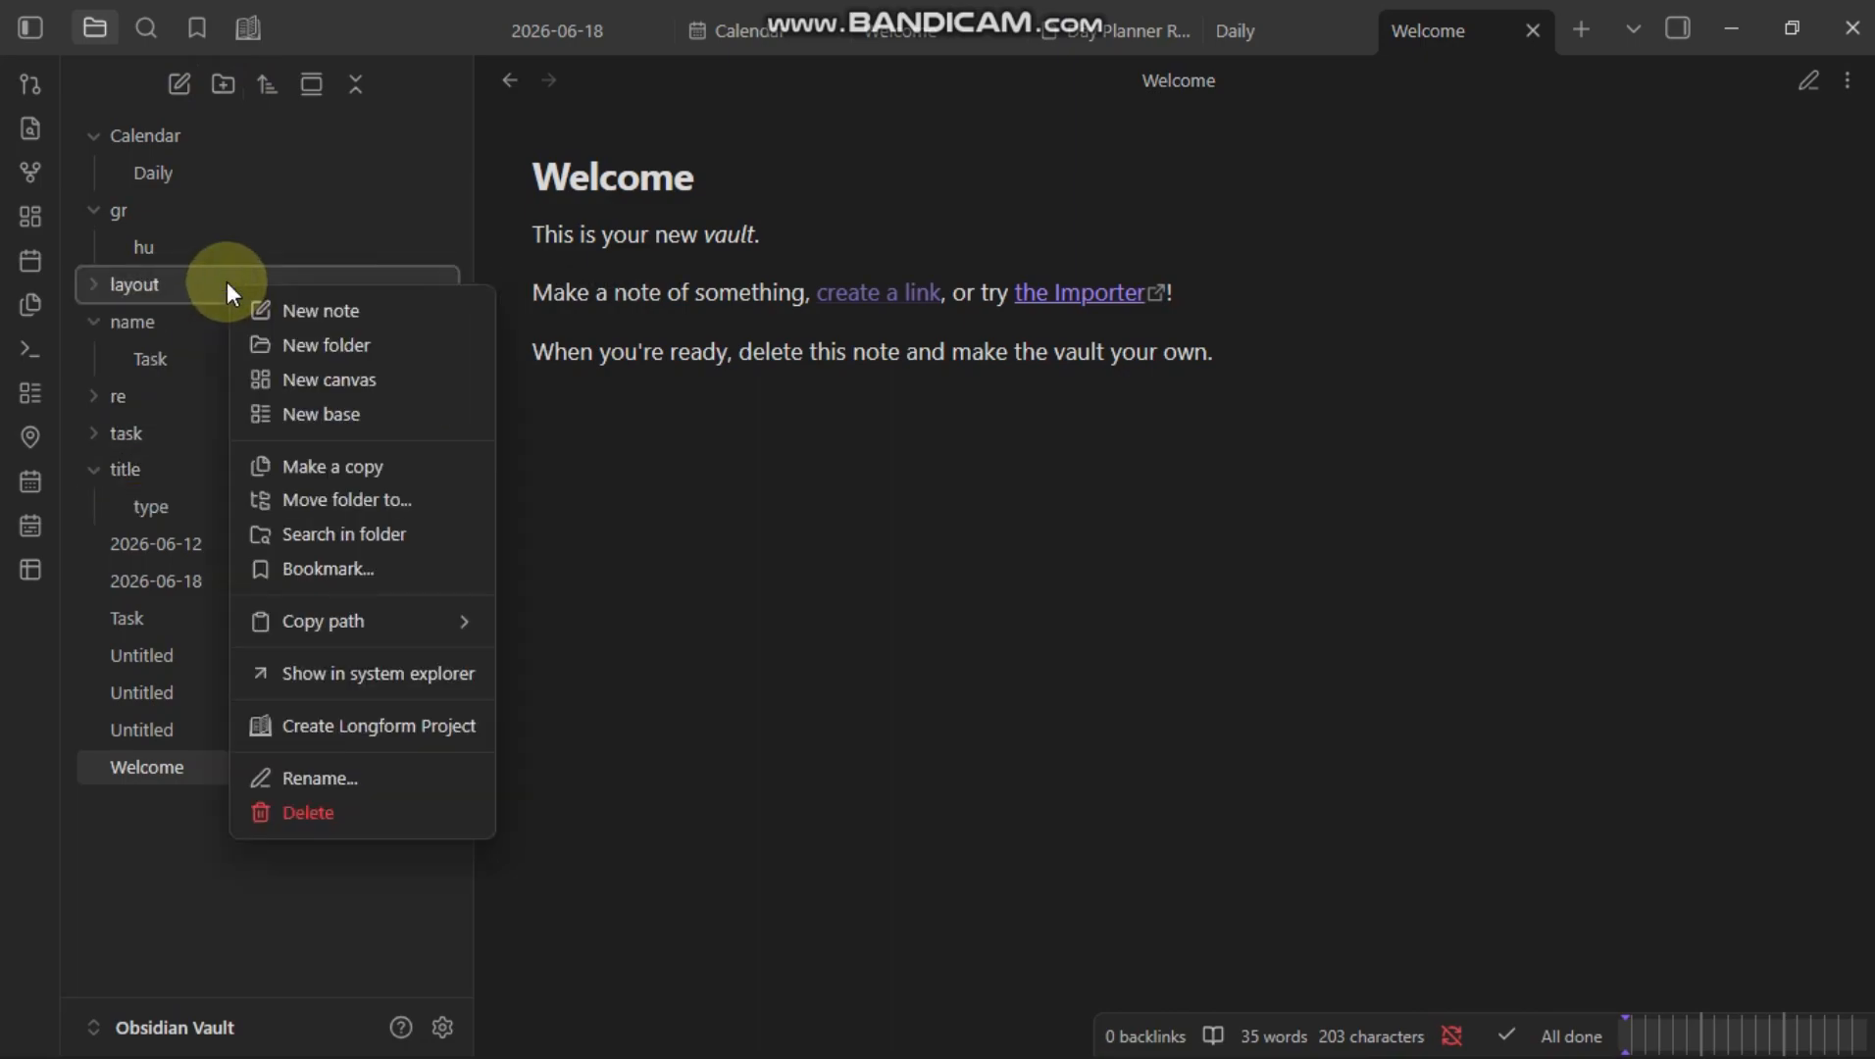
pyautogui.click(338, 316)
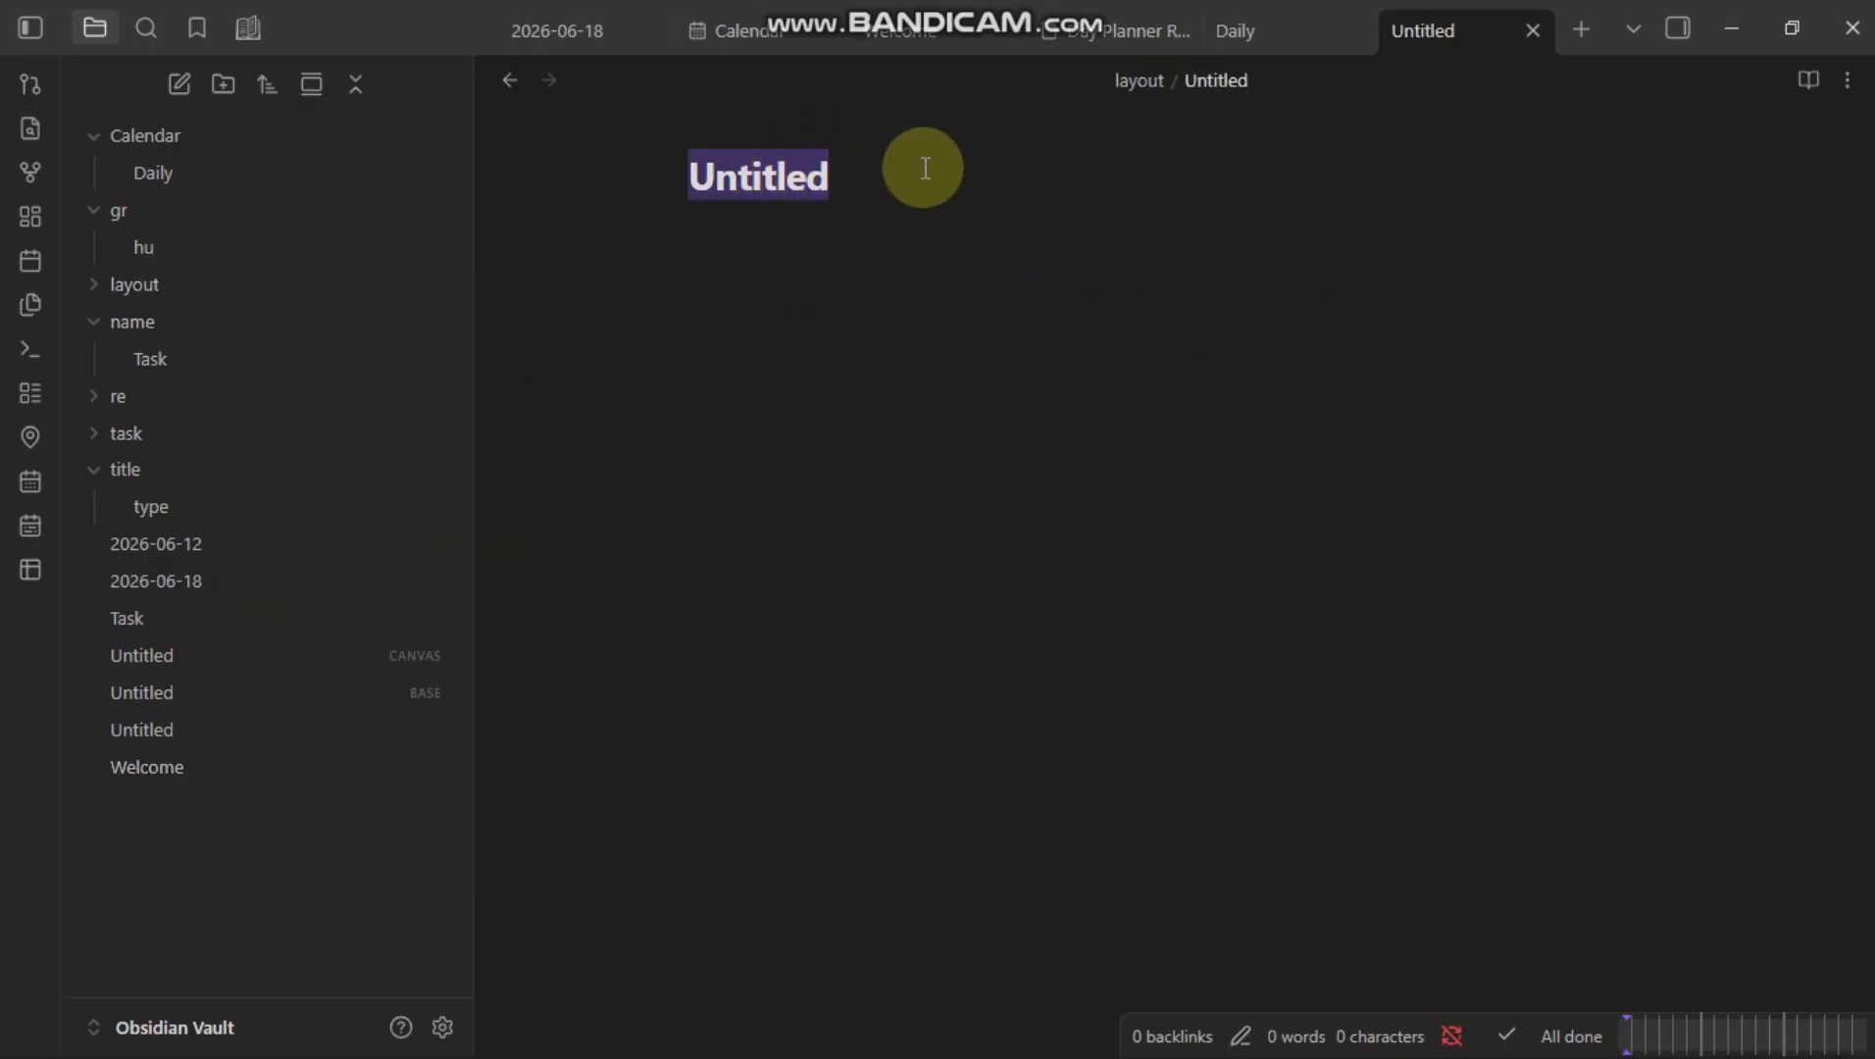
pyautogui.write('W')
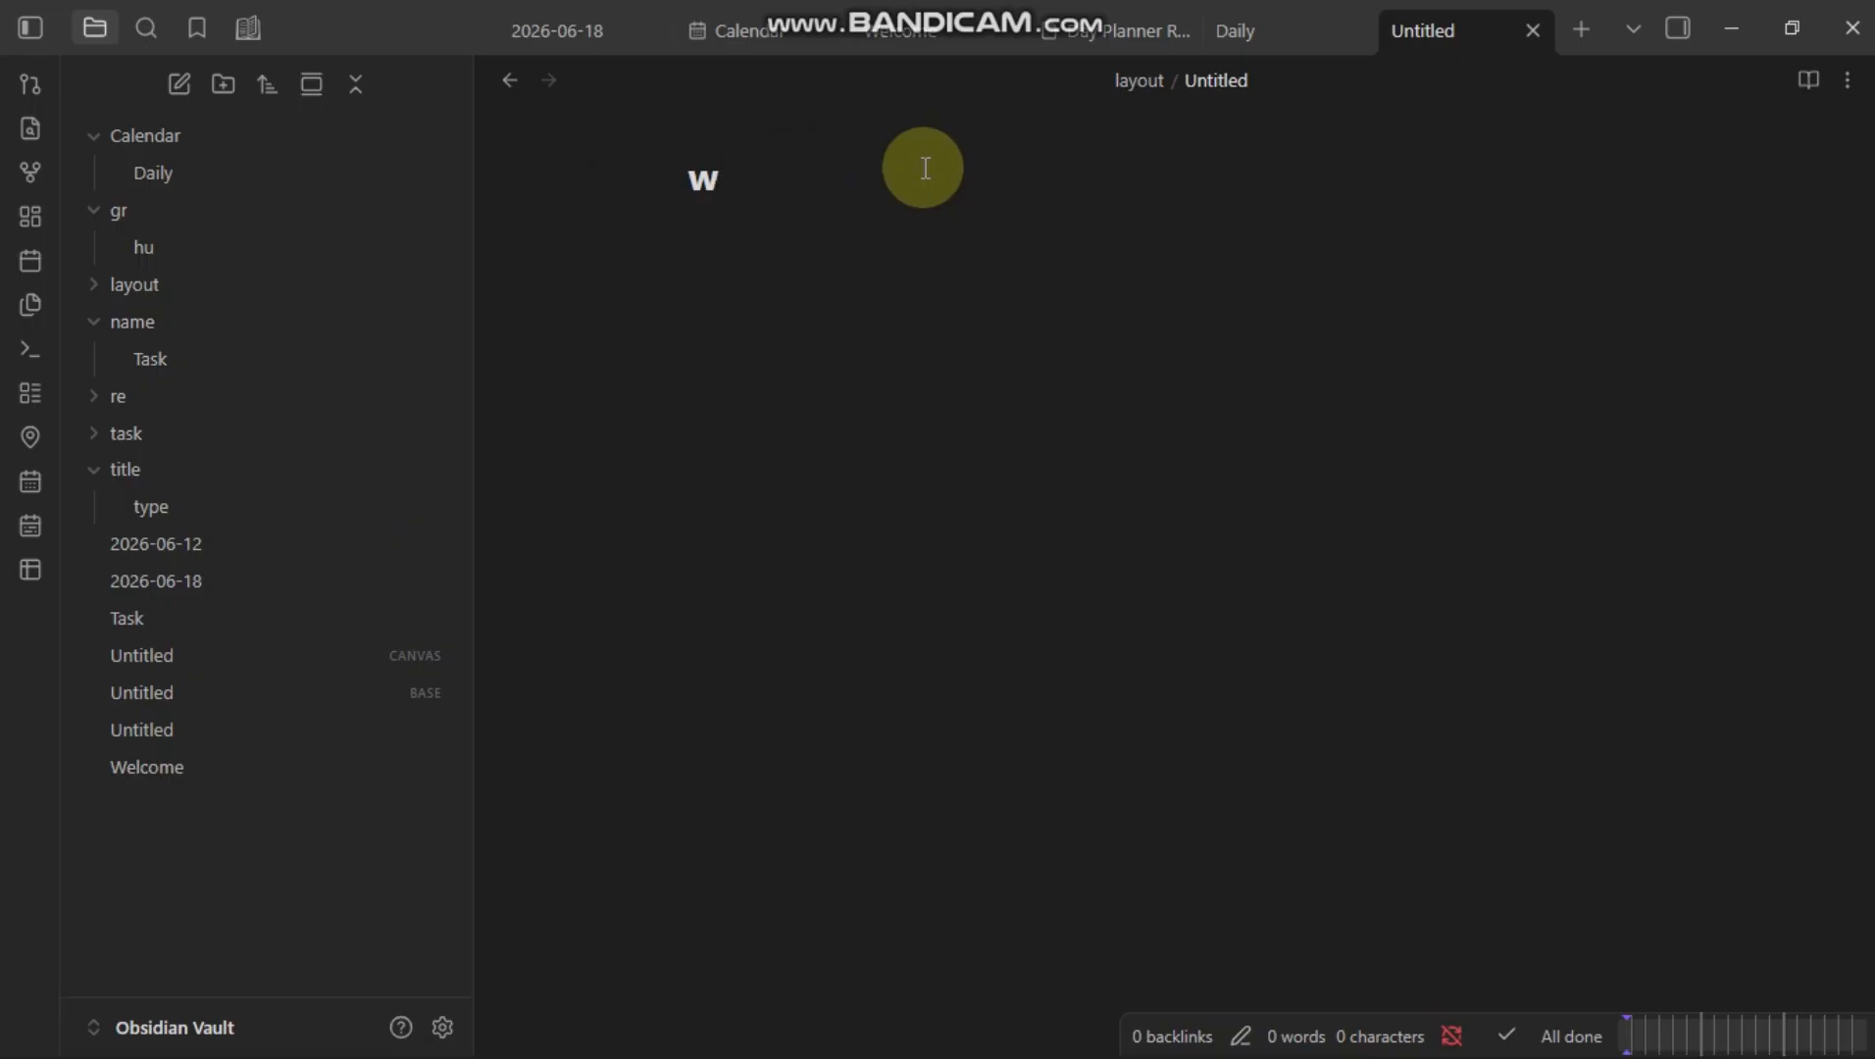
pyautogui.press('BackSpace')
pyautogui.write('project')
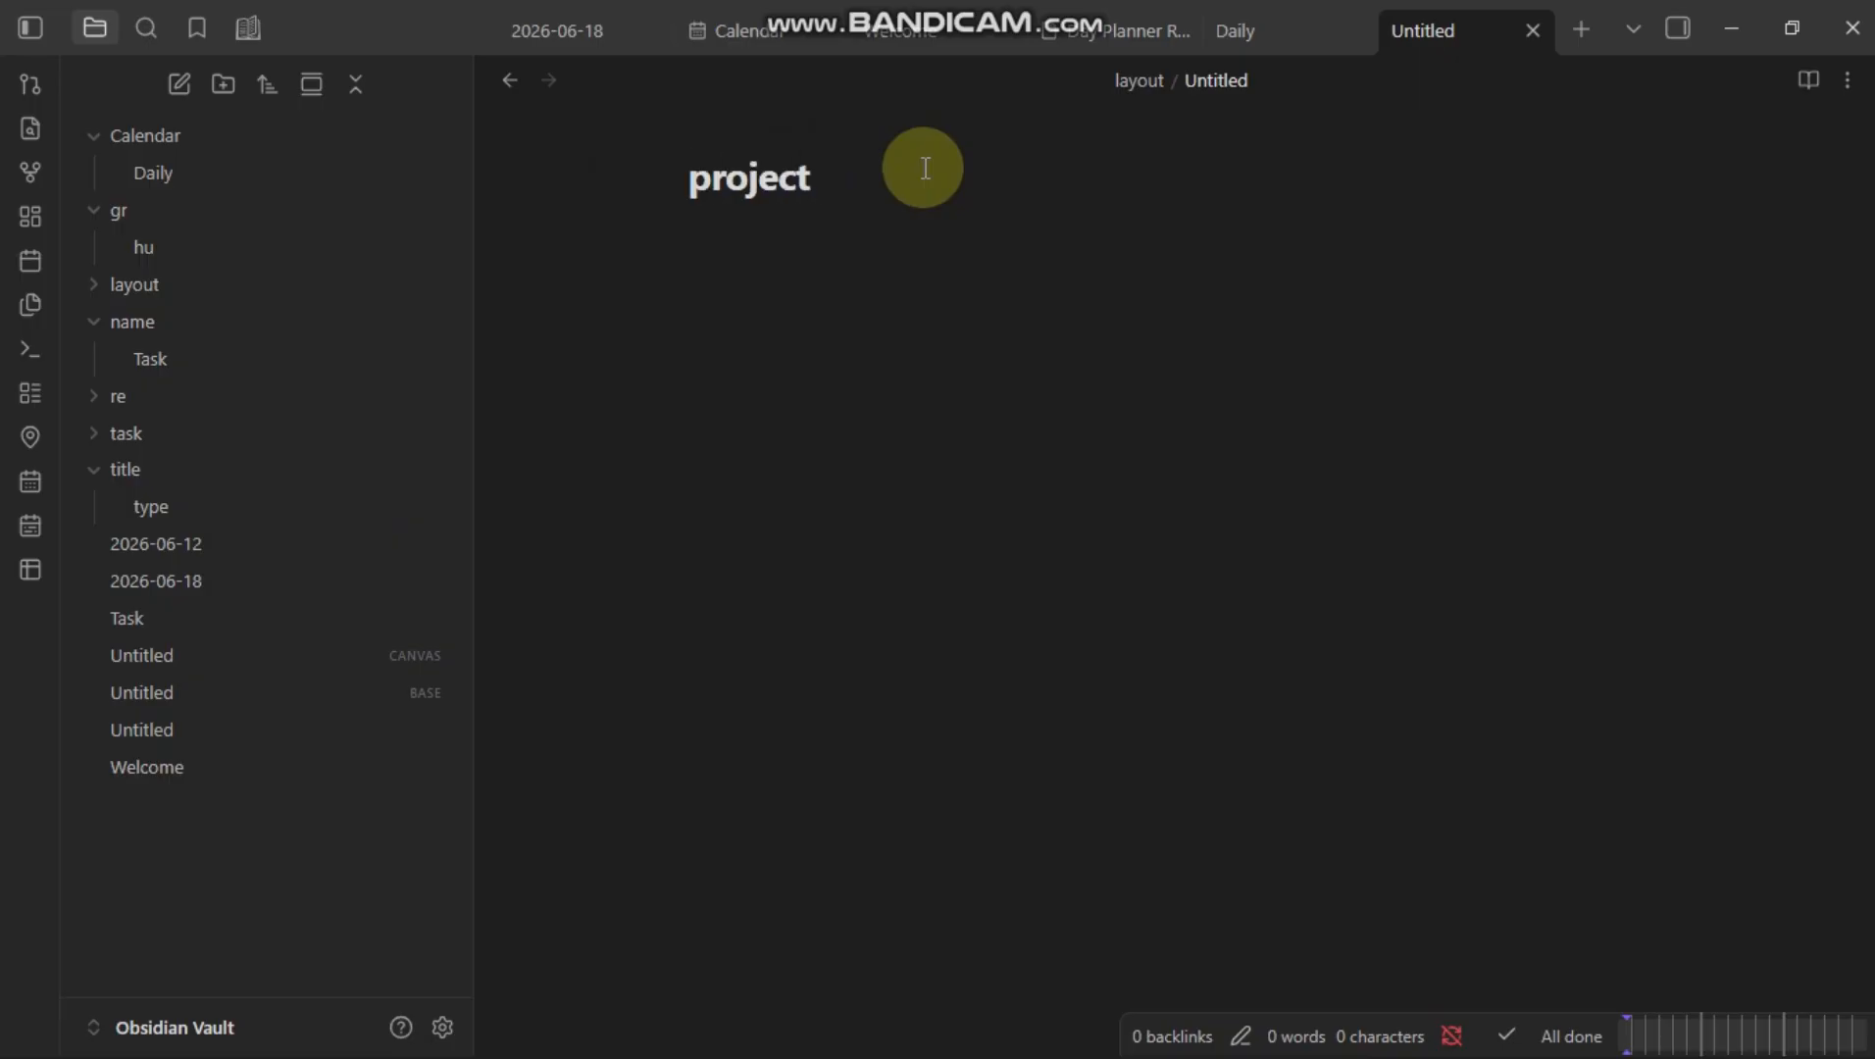
pyautogui.write(' dashbo')
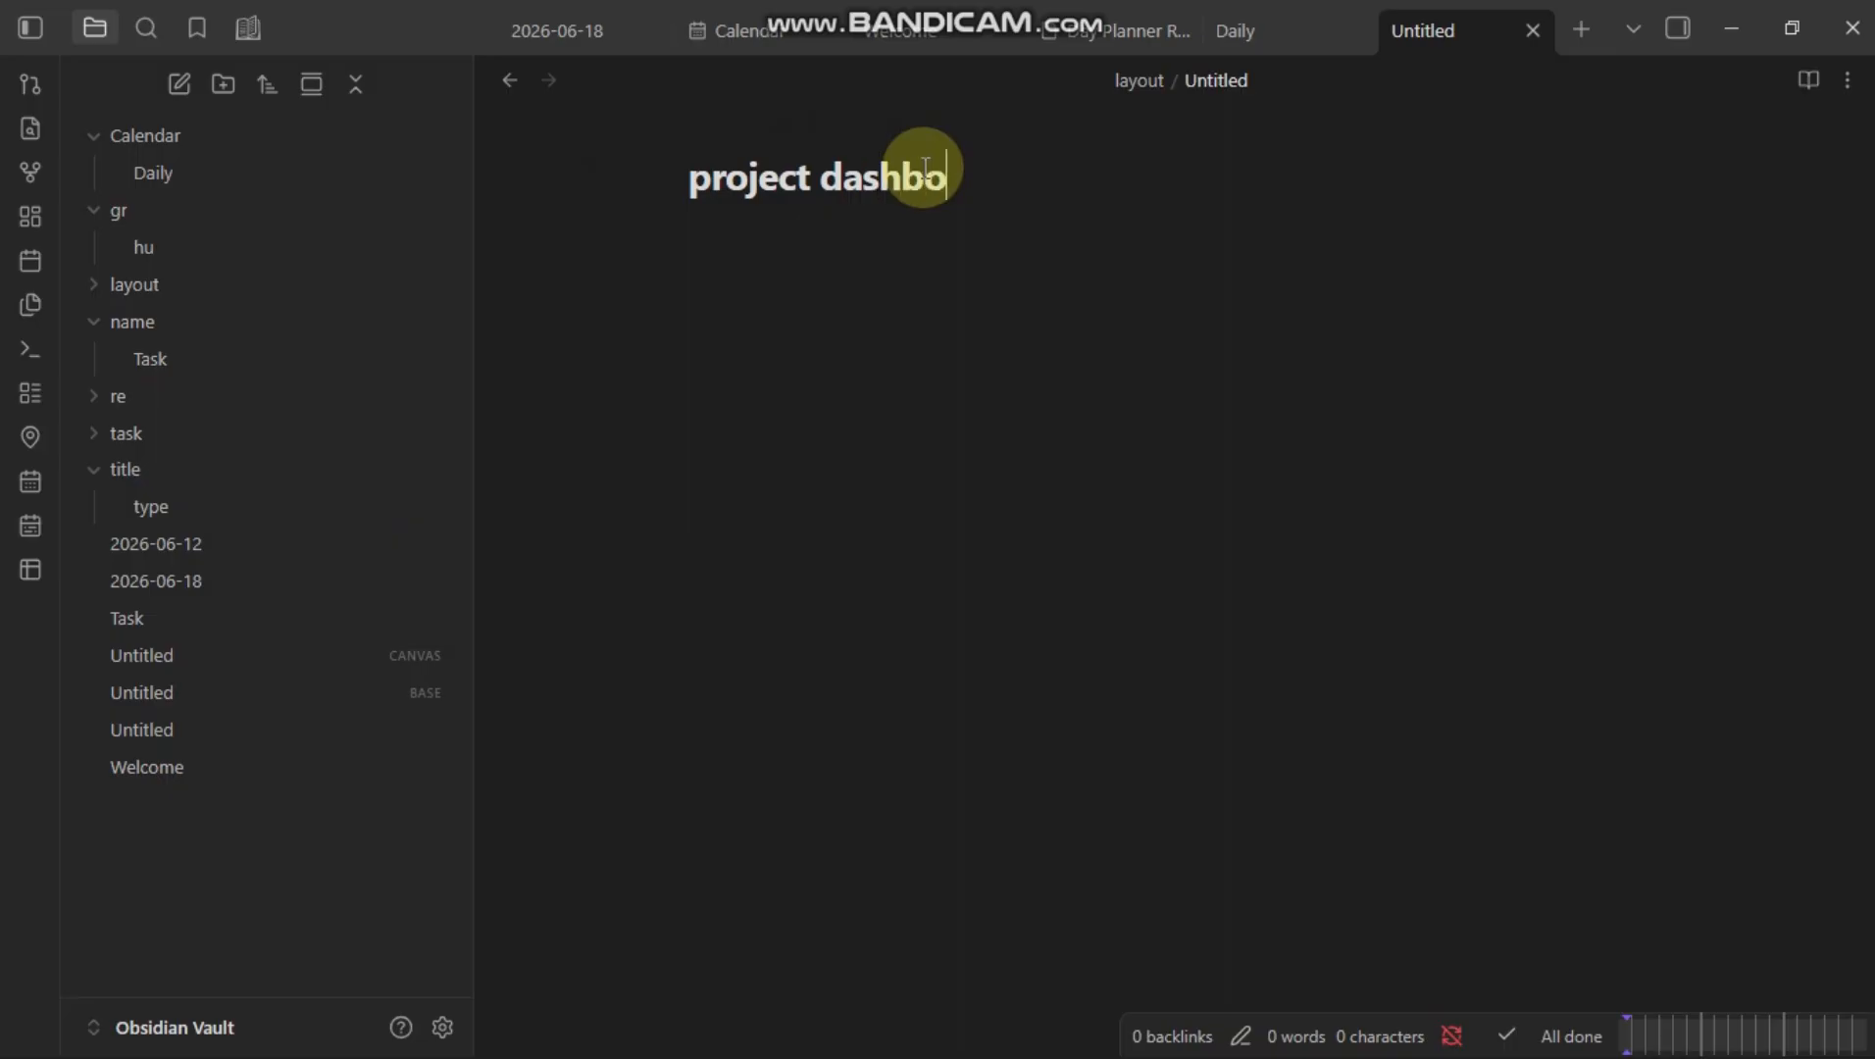
pyautogui.write('rd')
pyautogui.press('Return')
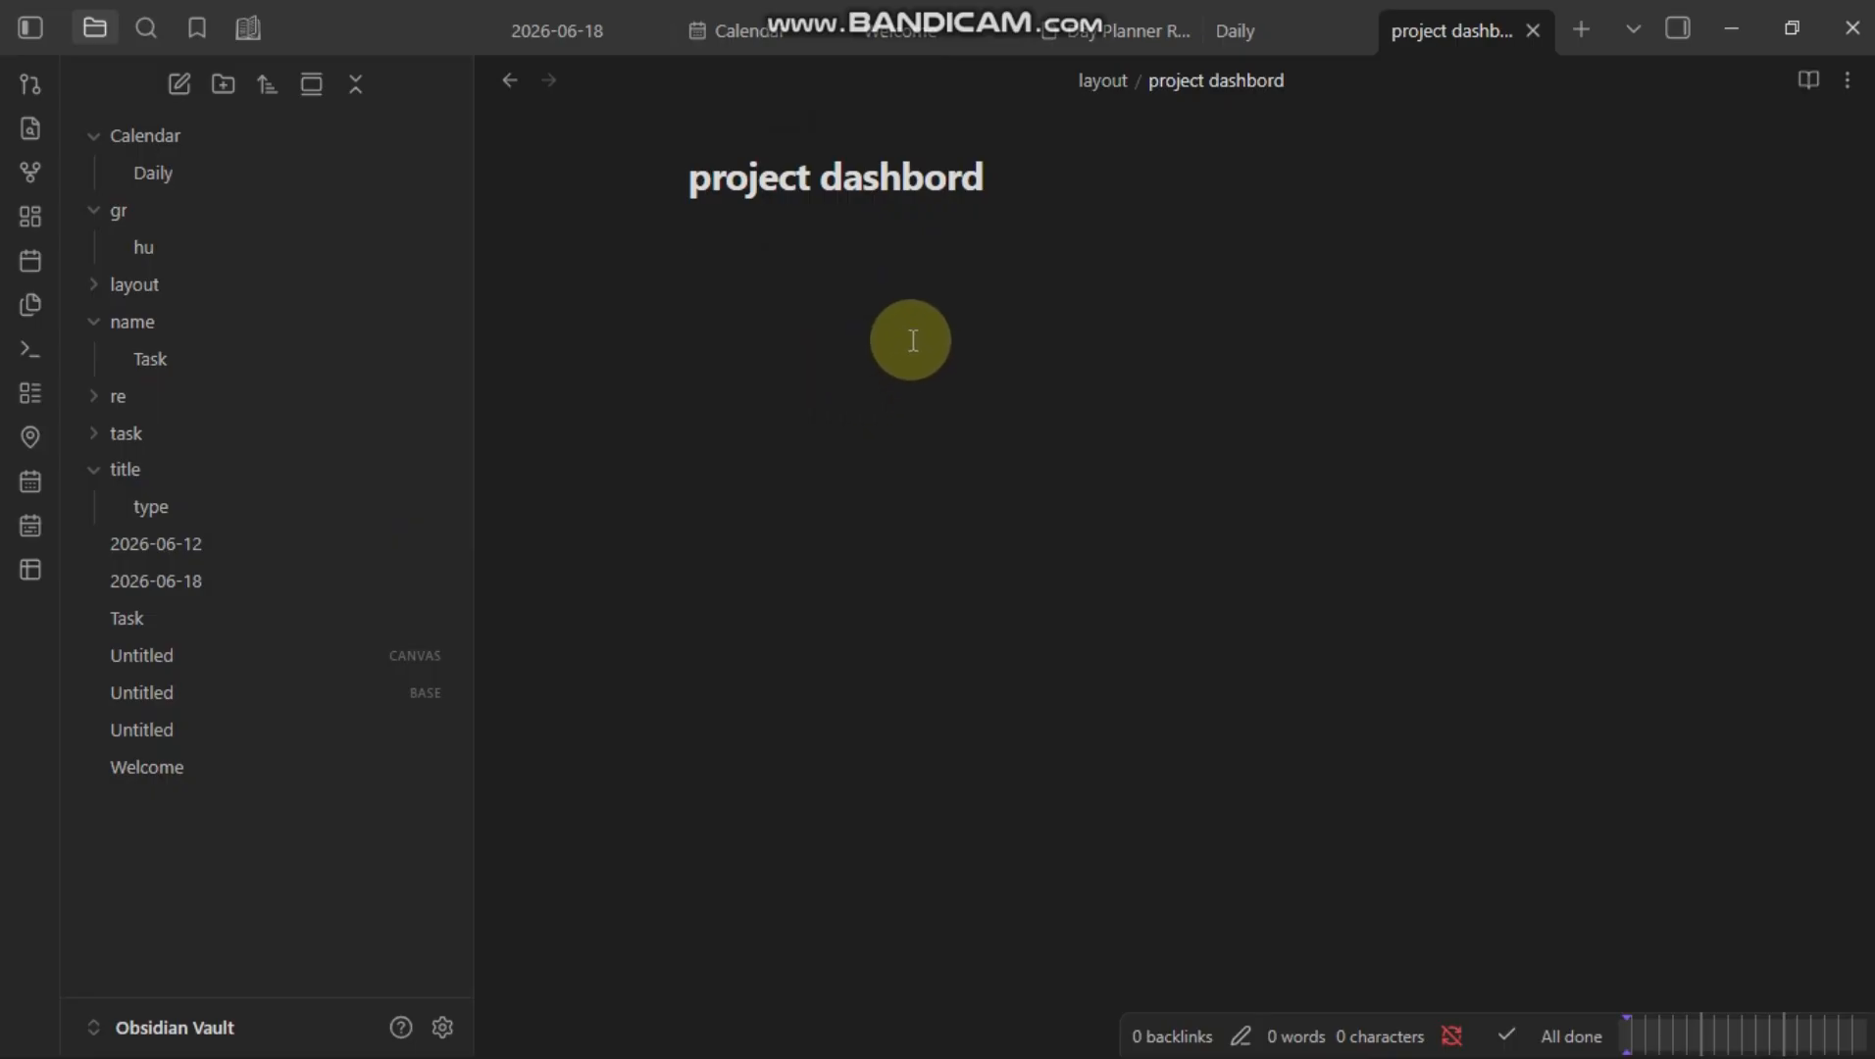
# Step: Paste a multi-column block containing a Note and an Info callout into the note body
pyautogui.write('::: multi-column > [!note] > Column 1 content  > [!info] > Column 2 content :::')
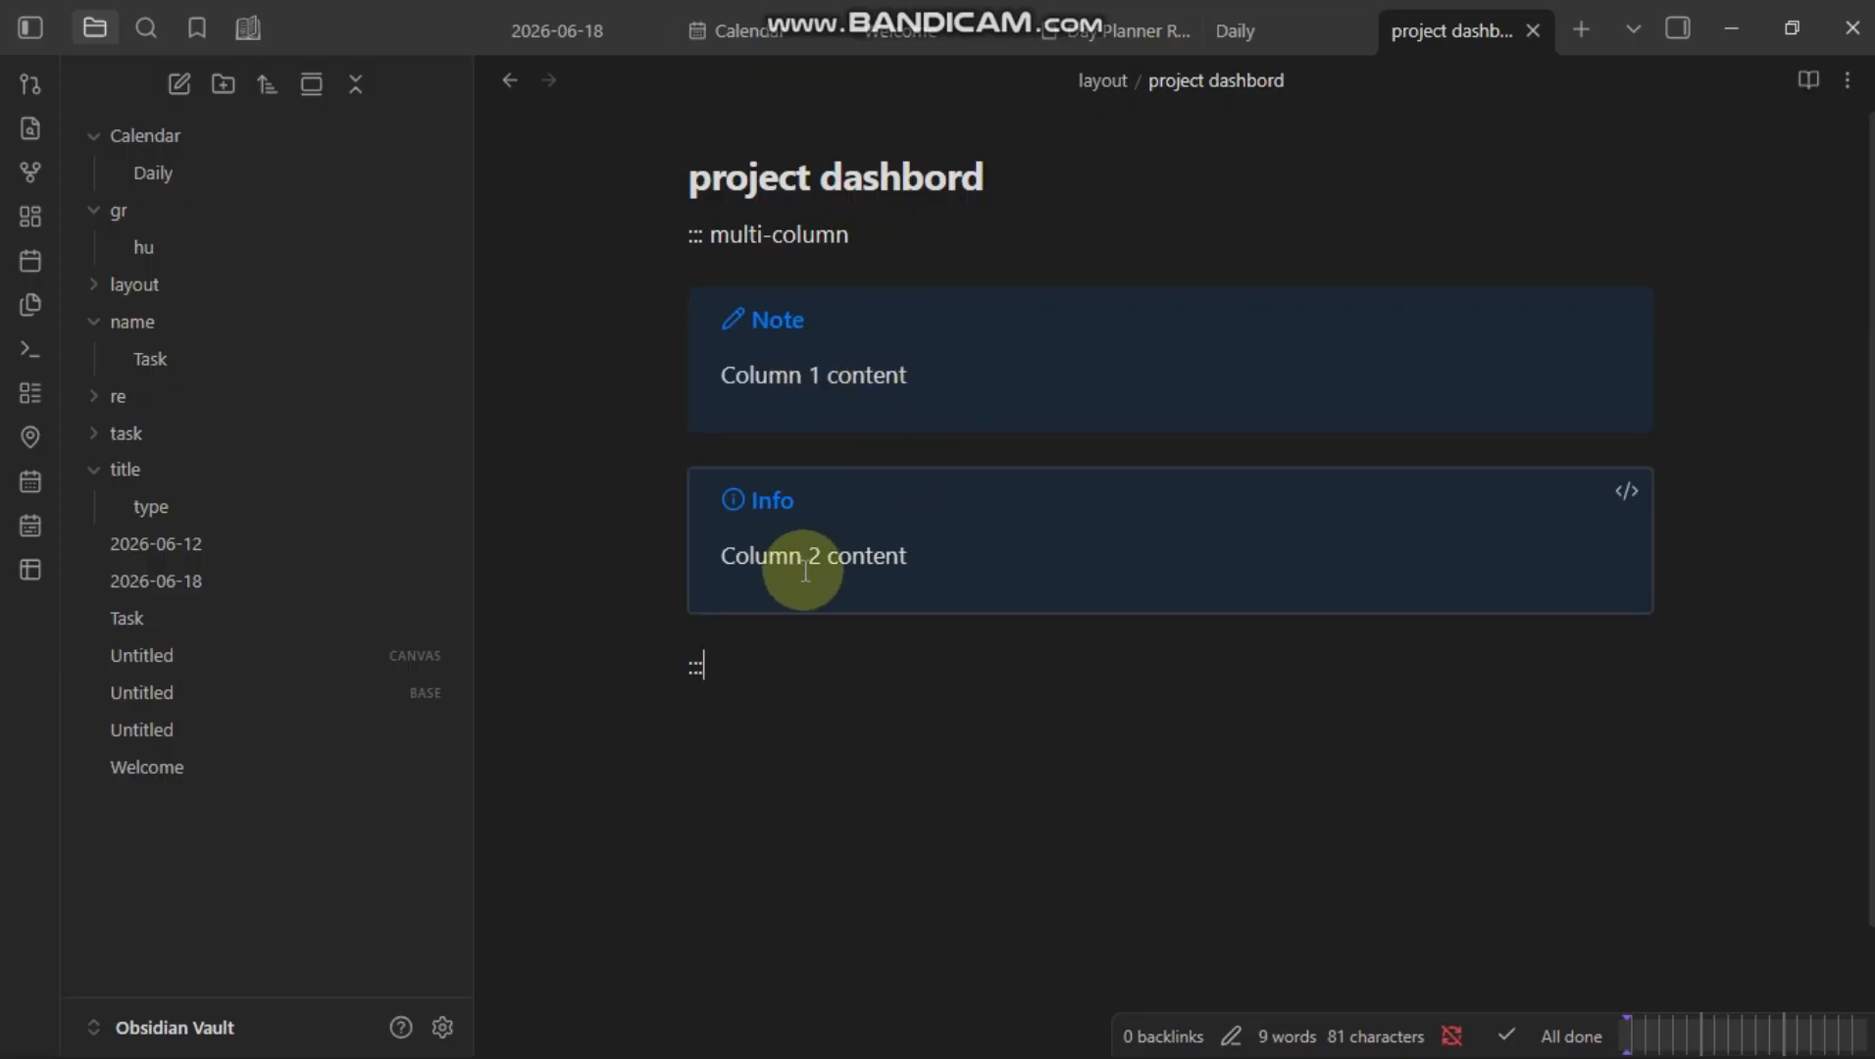
pyautogui.scroll(-3, 934, 684)
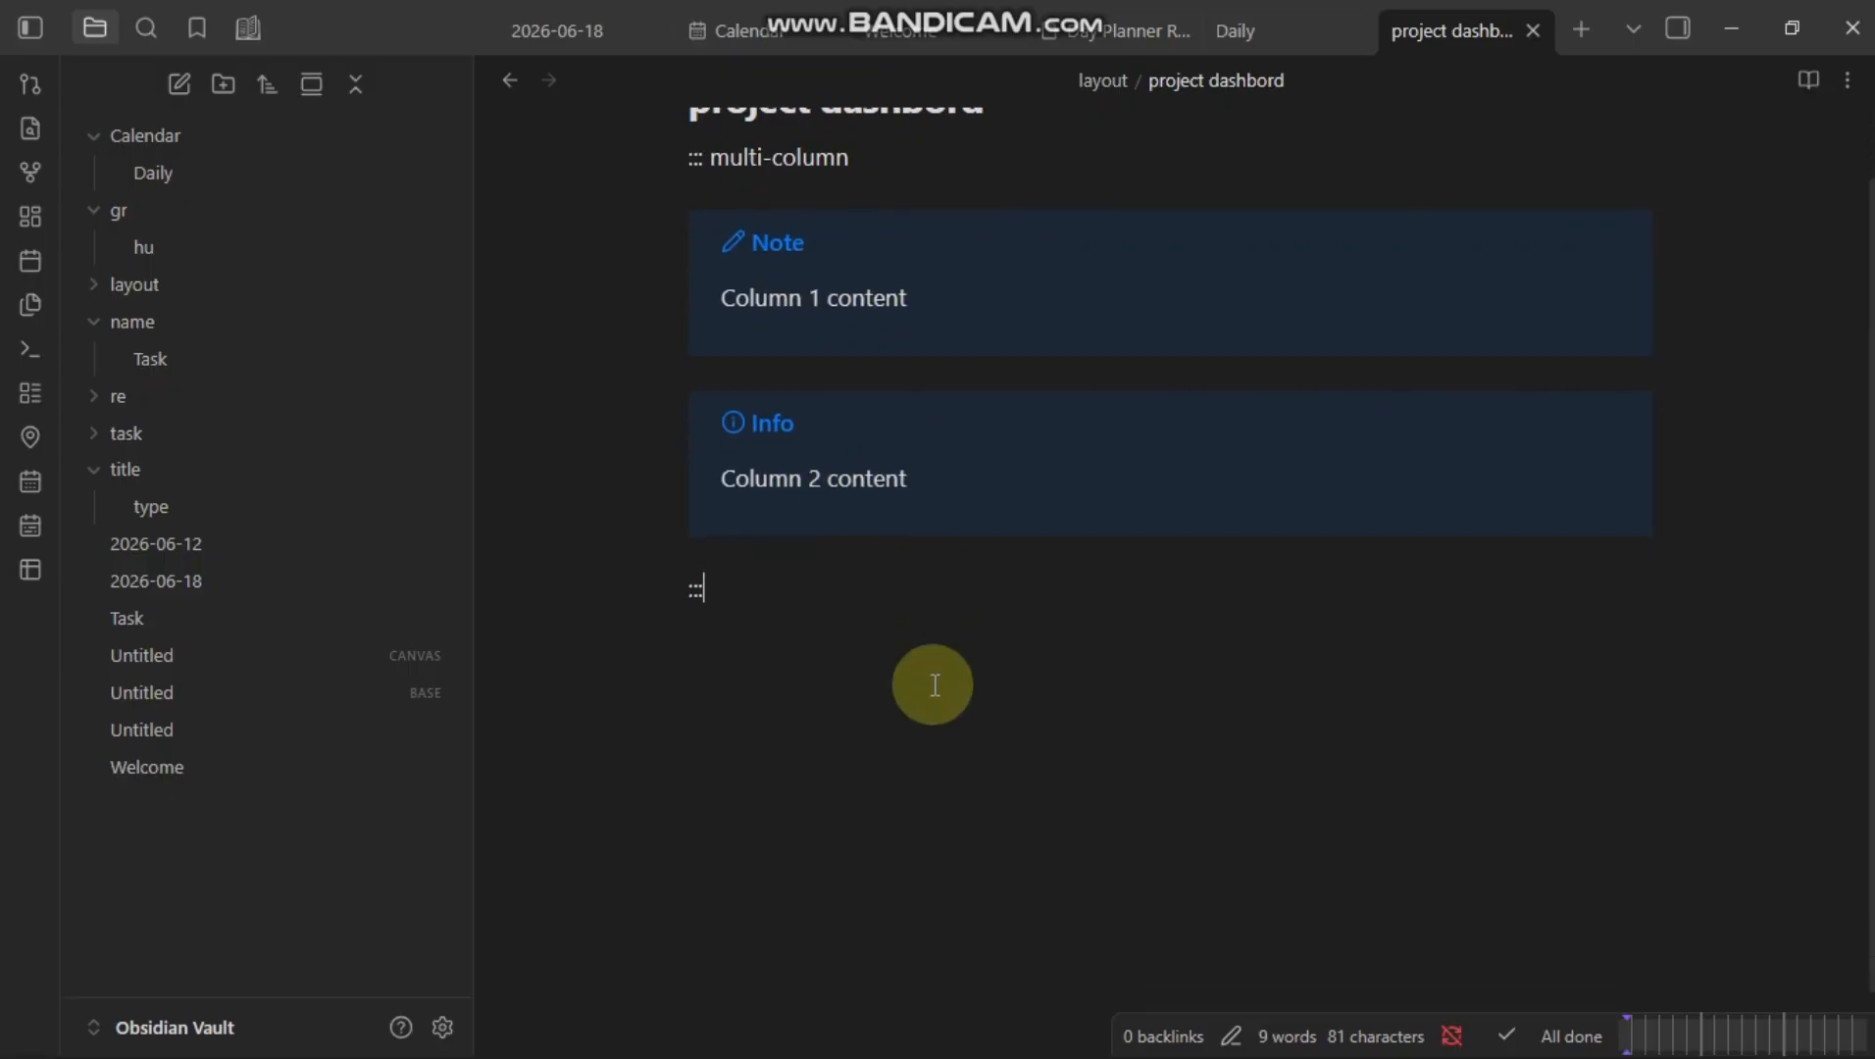
pyautogui.scroll(1, 935, 684)
pyautogui.scroll(1, 935, 684)
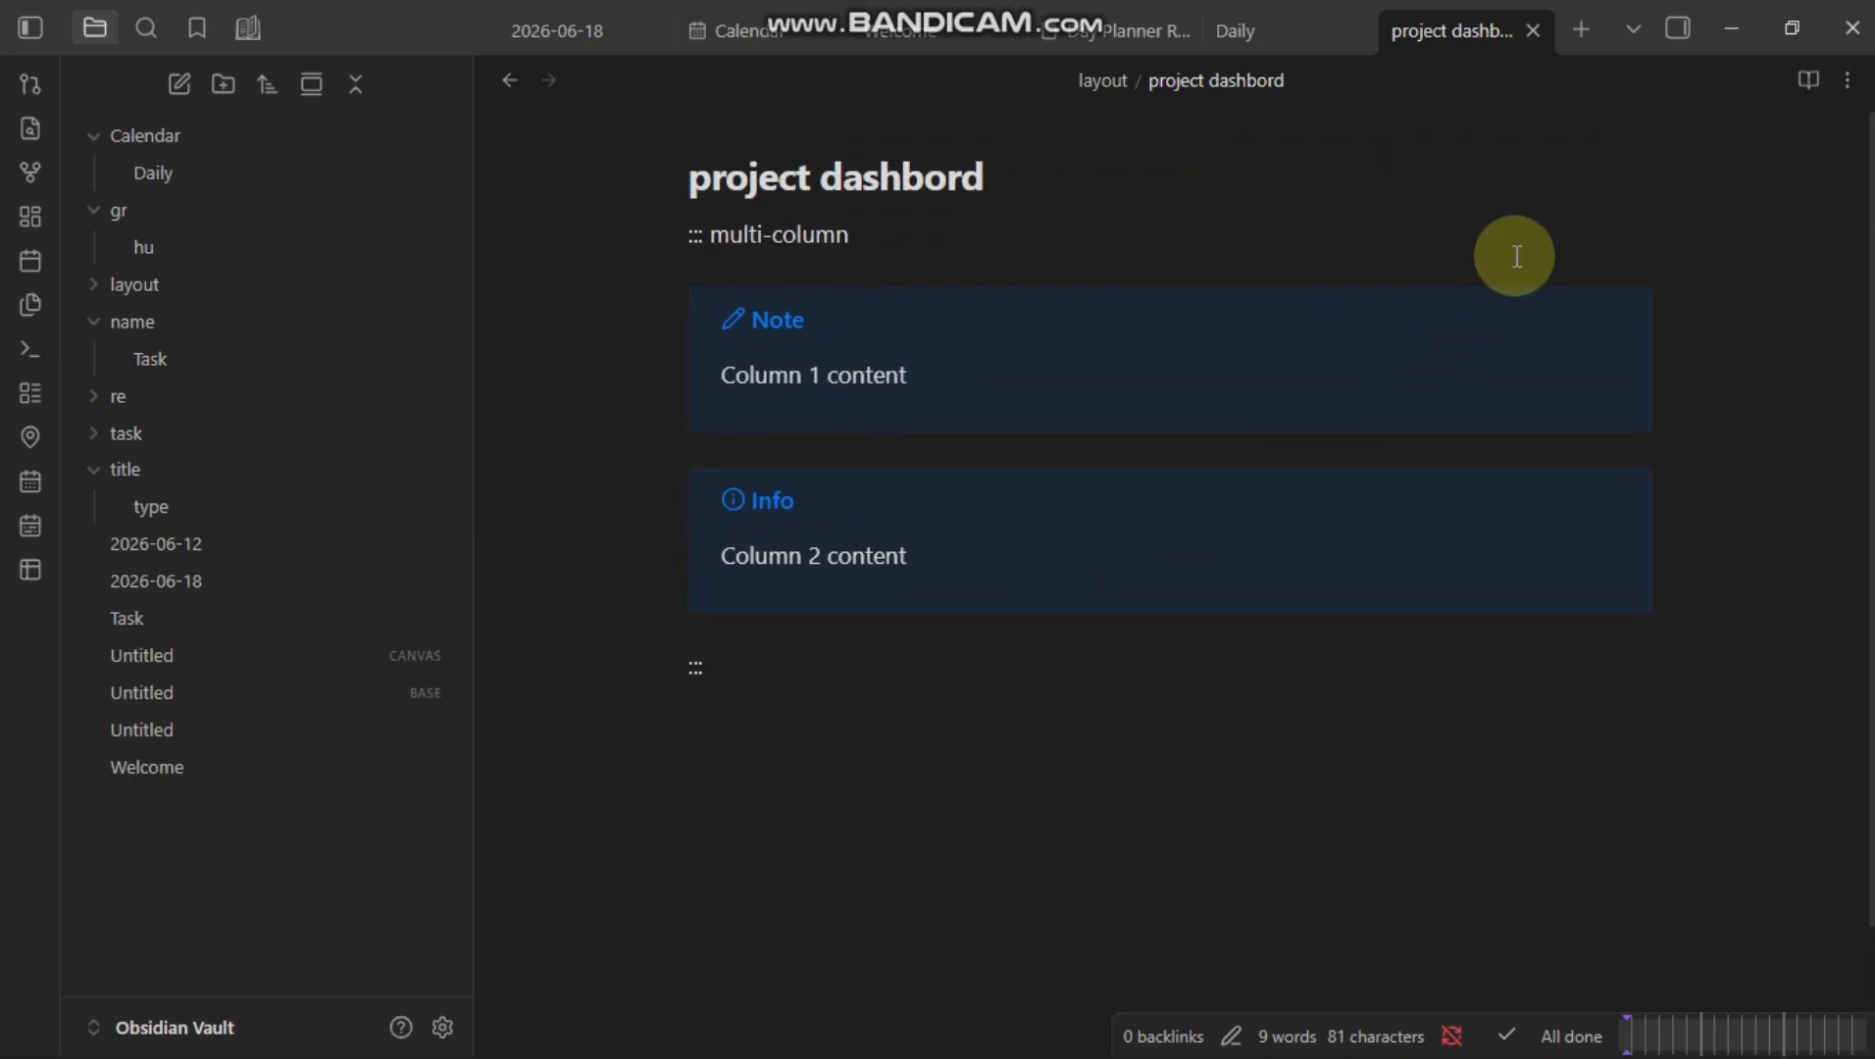
pyautogui.scroll(-1, 1516, 257)
pyautogui.scroll(-1, 1516, 257)
pyautogui.scroll(1, 1516, 257)
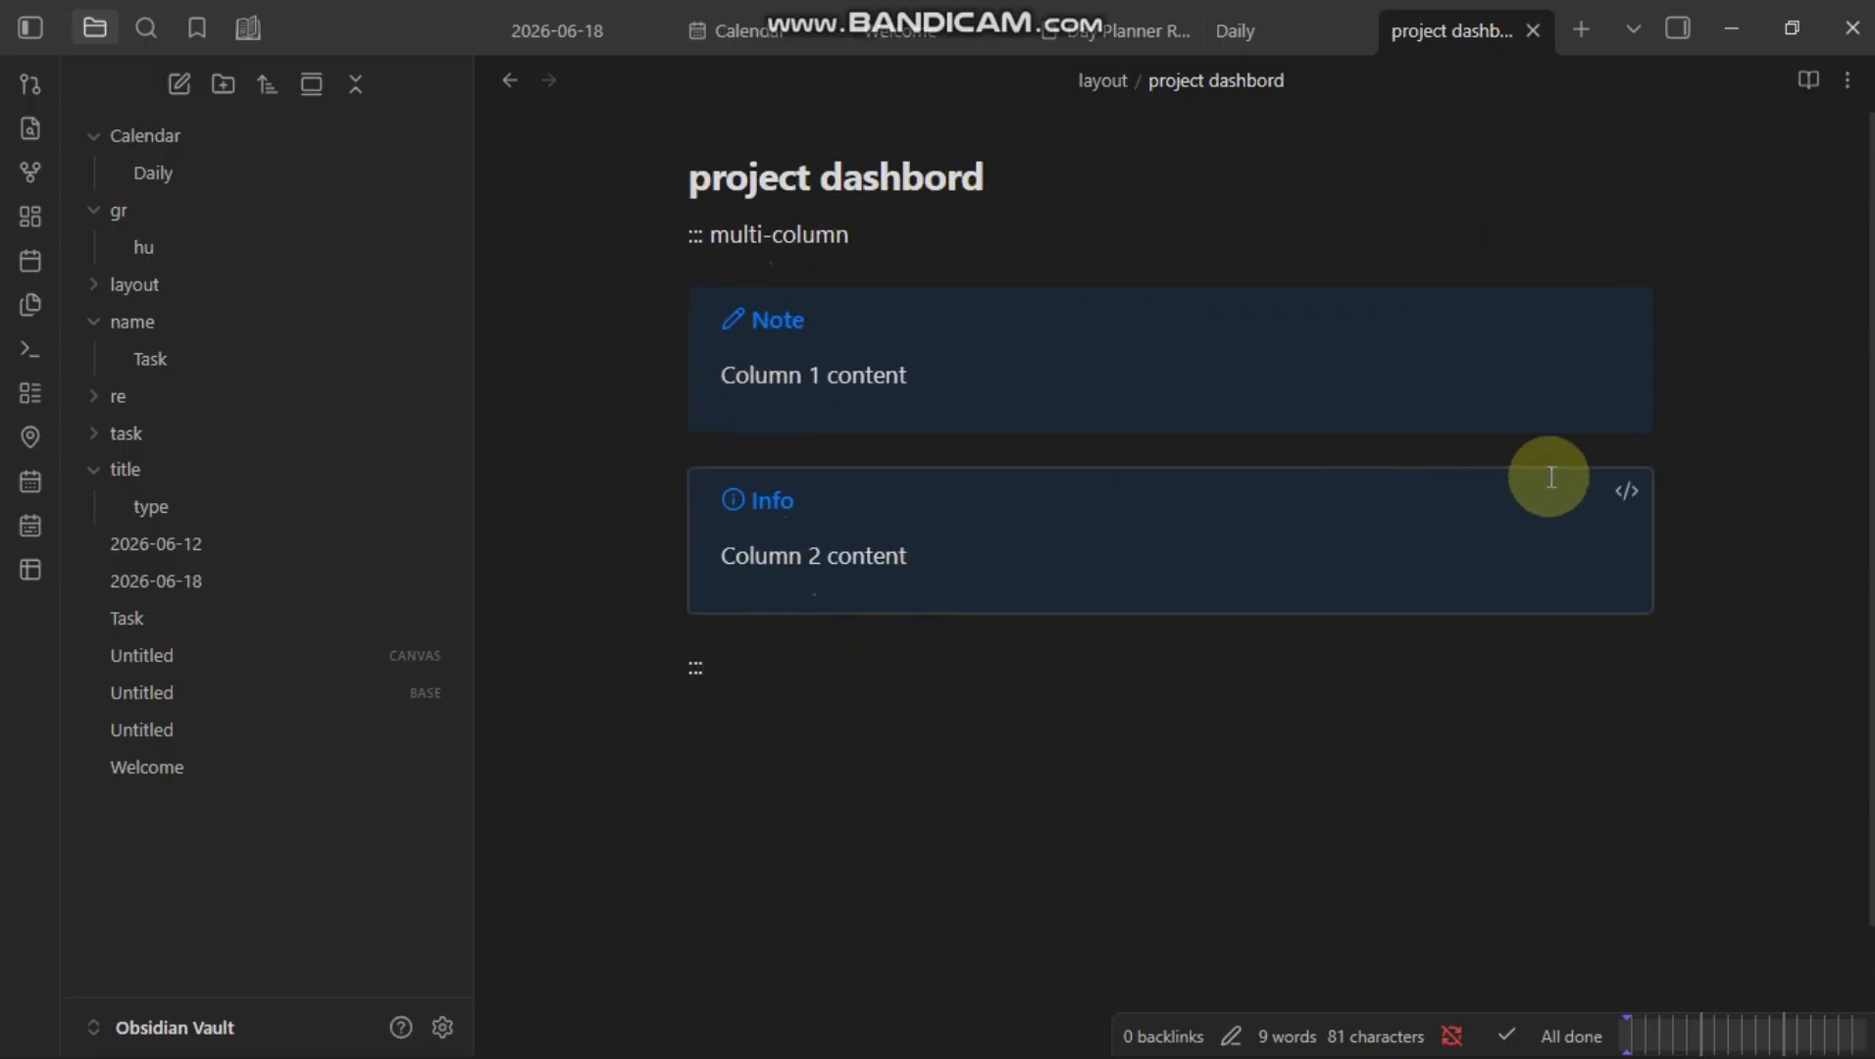
# Step: Inspect the markdown source of the Note and Info callouts
pyautogui.click(1625, 312)
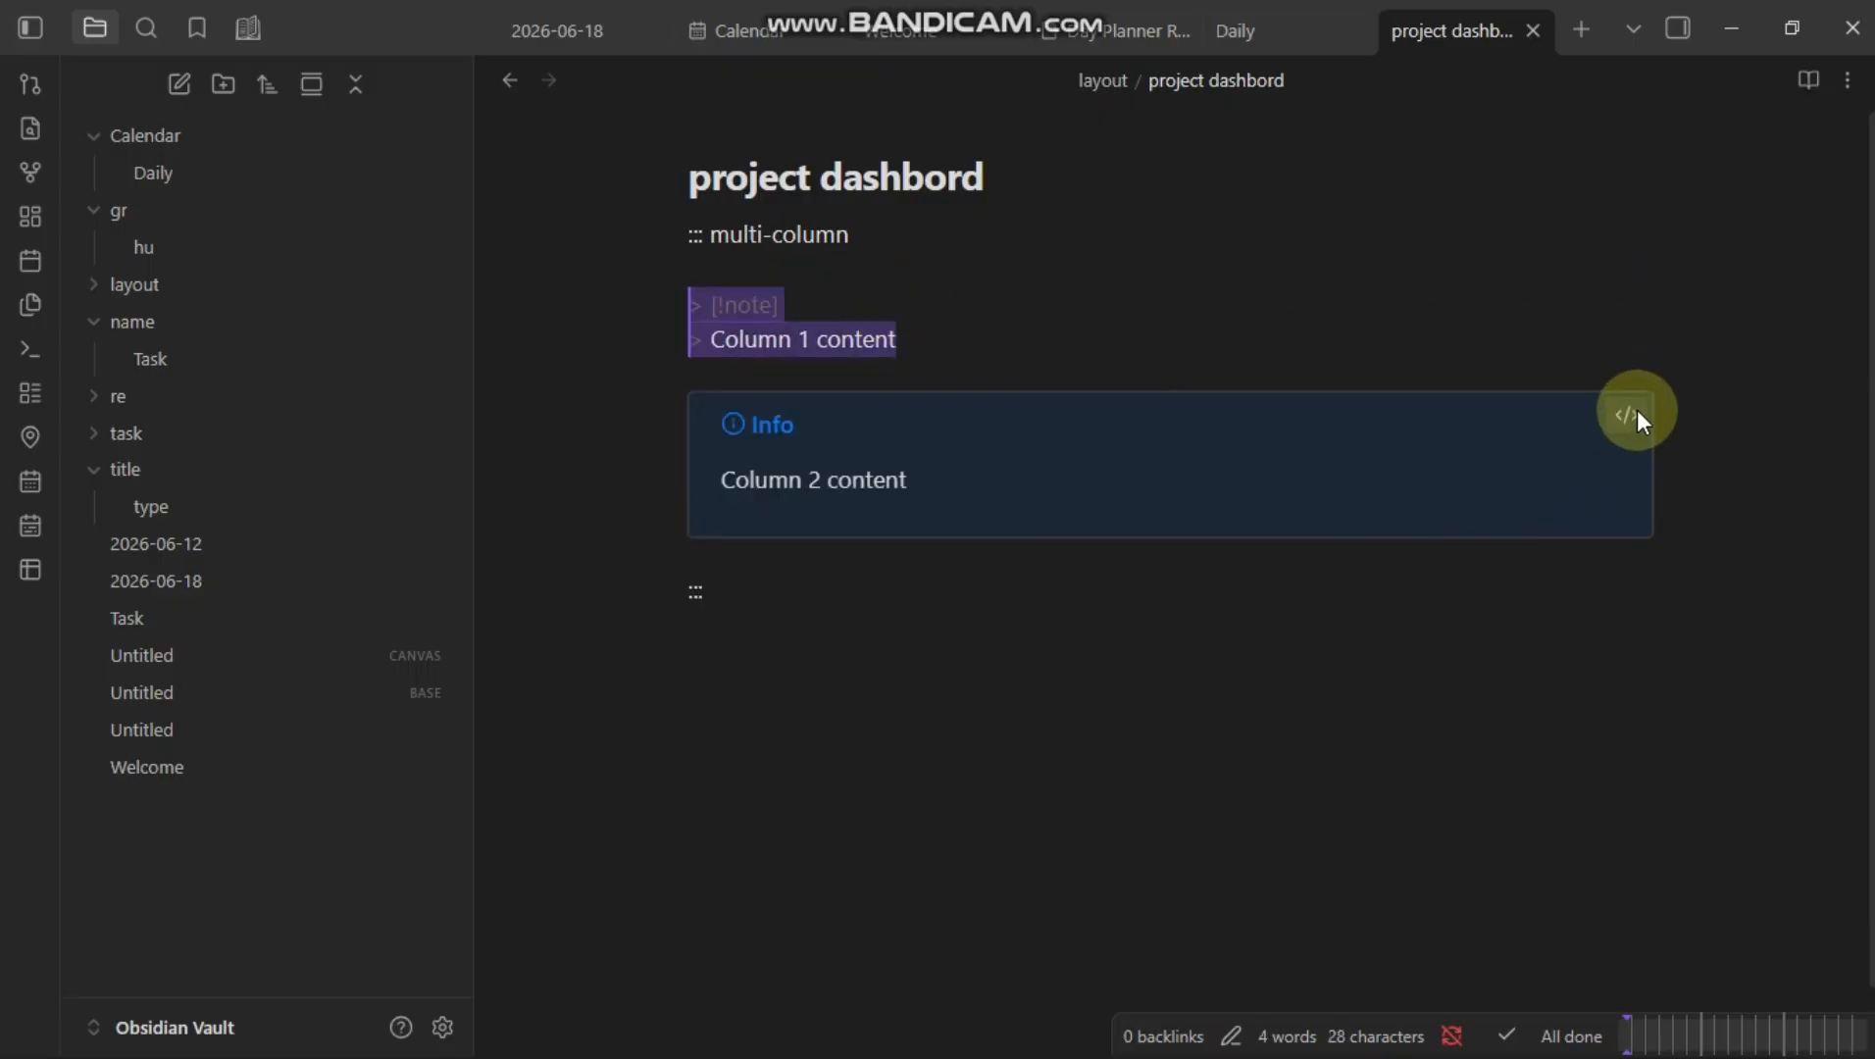
pyautogui.click(1632, 418)
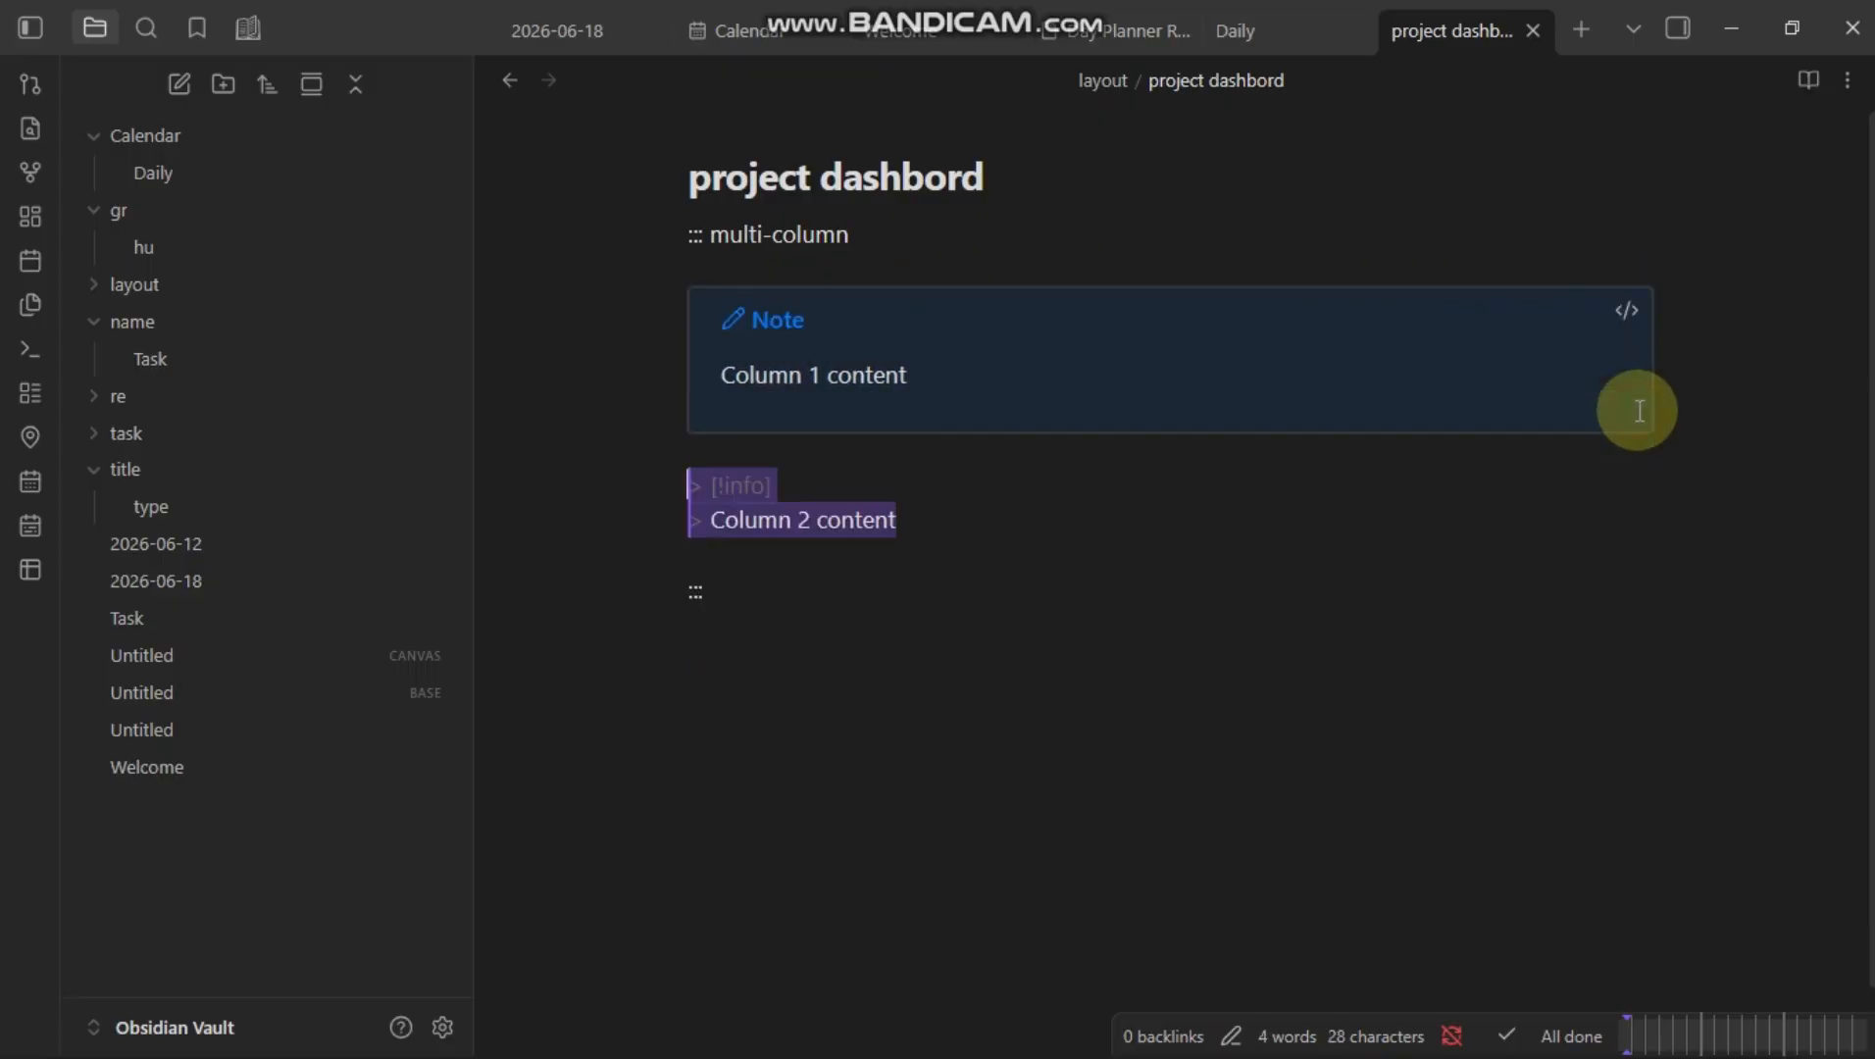
pyautogui.click(1627, 314)
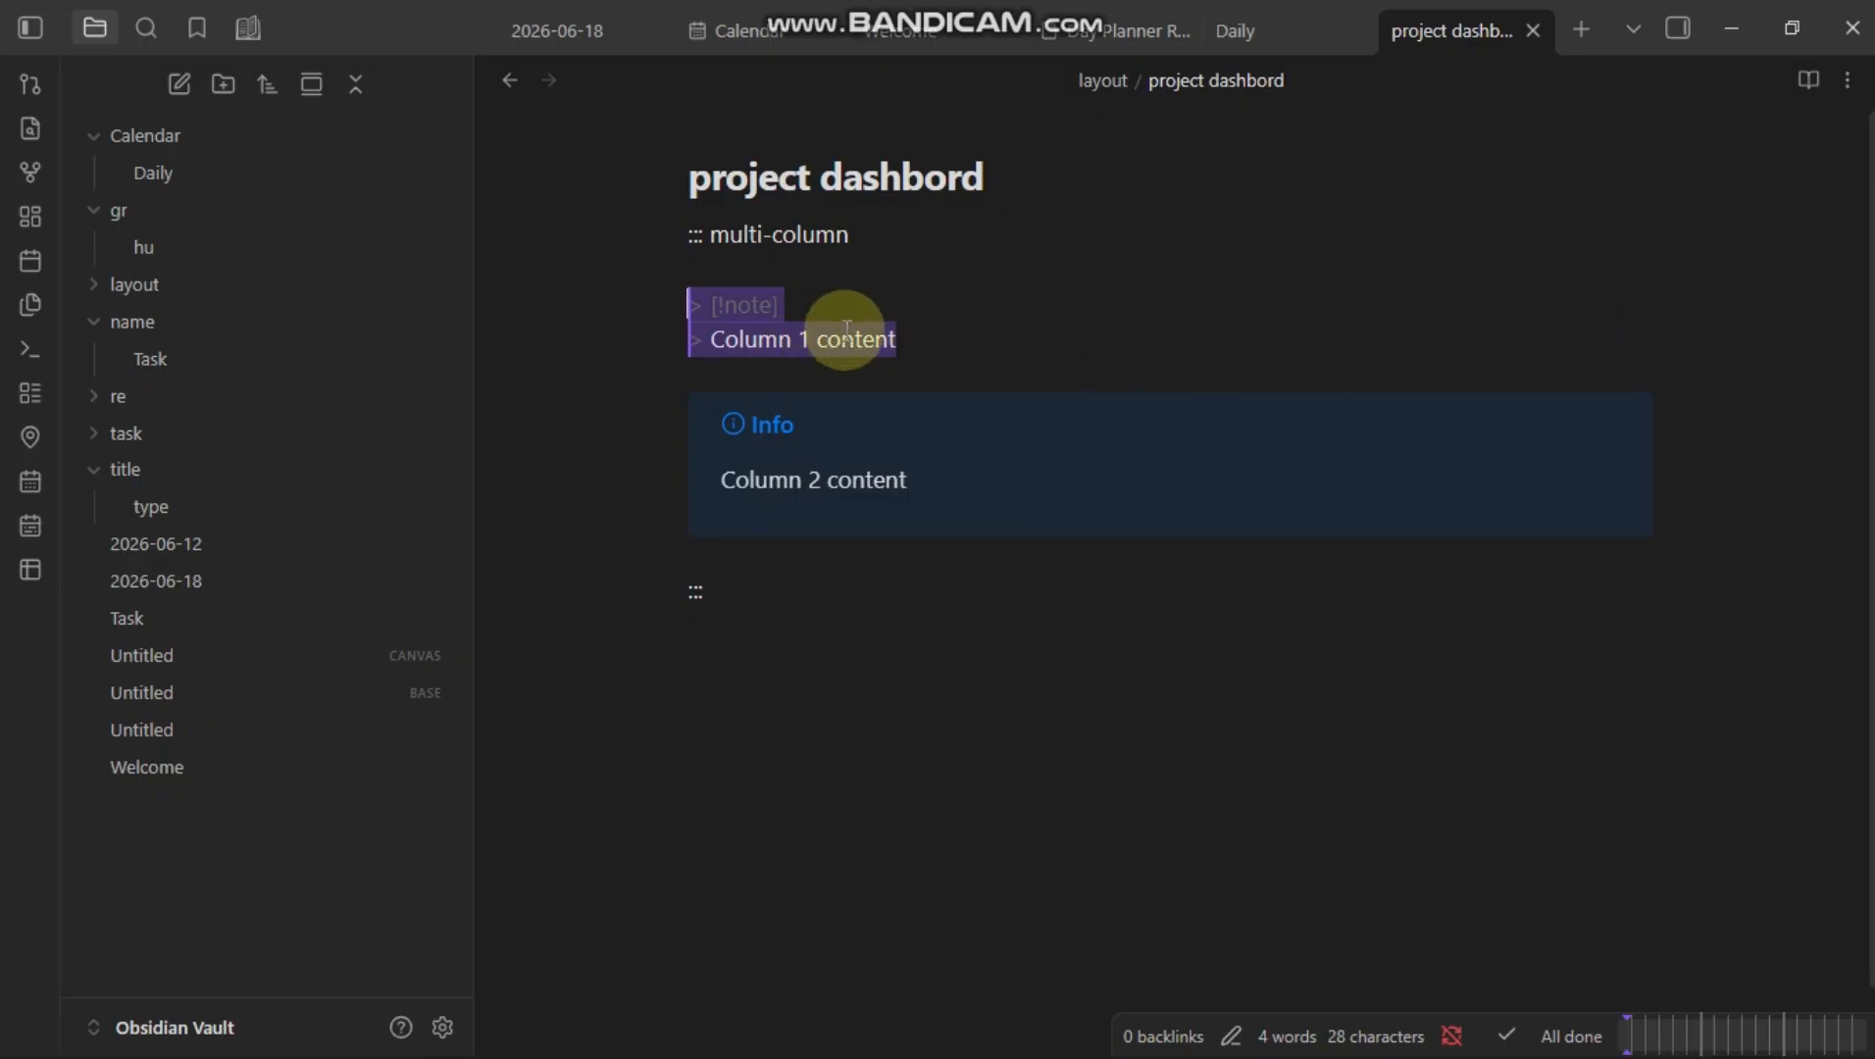
pyautogui.click(922, 342)
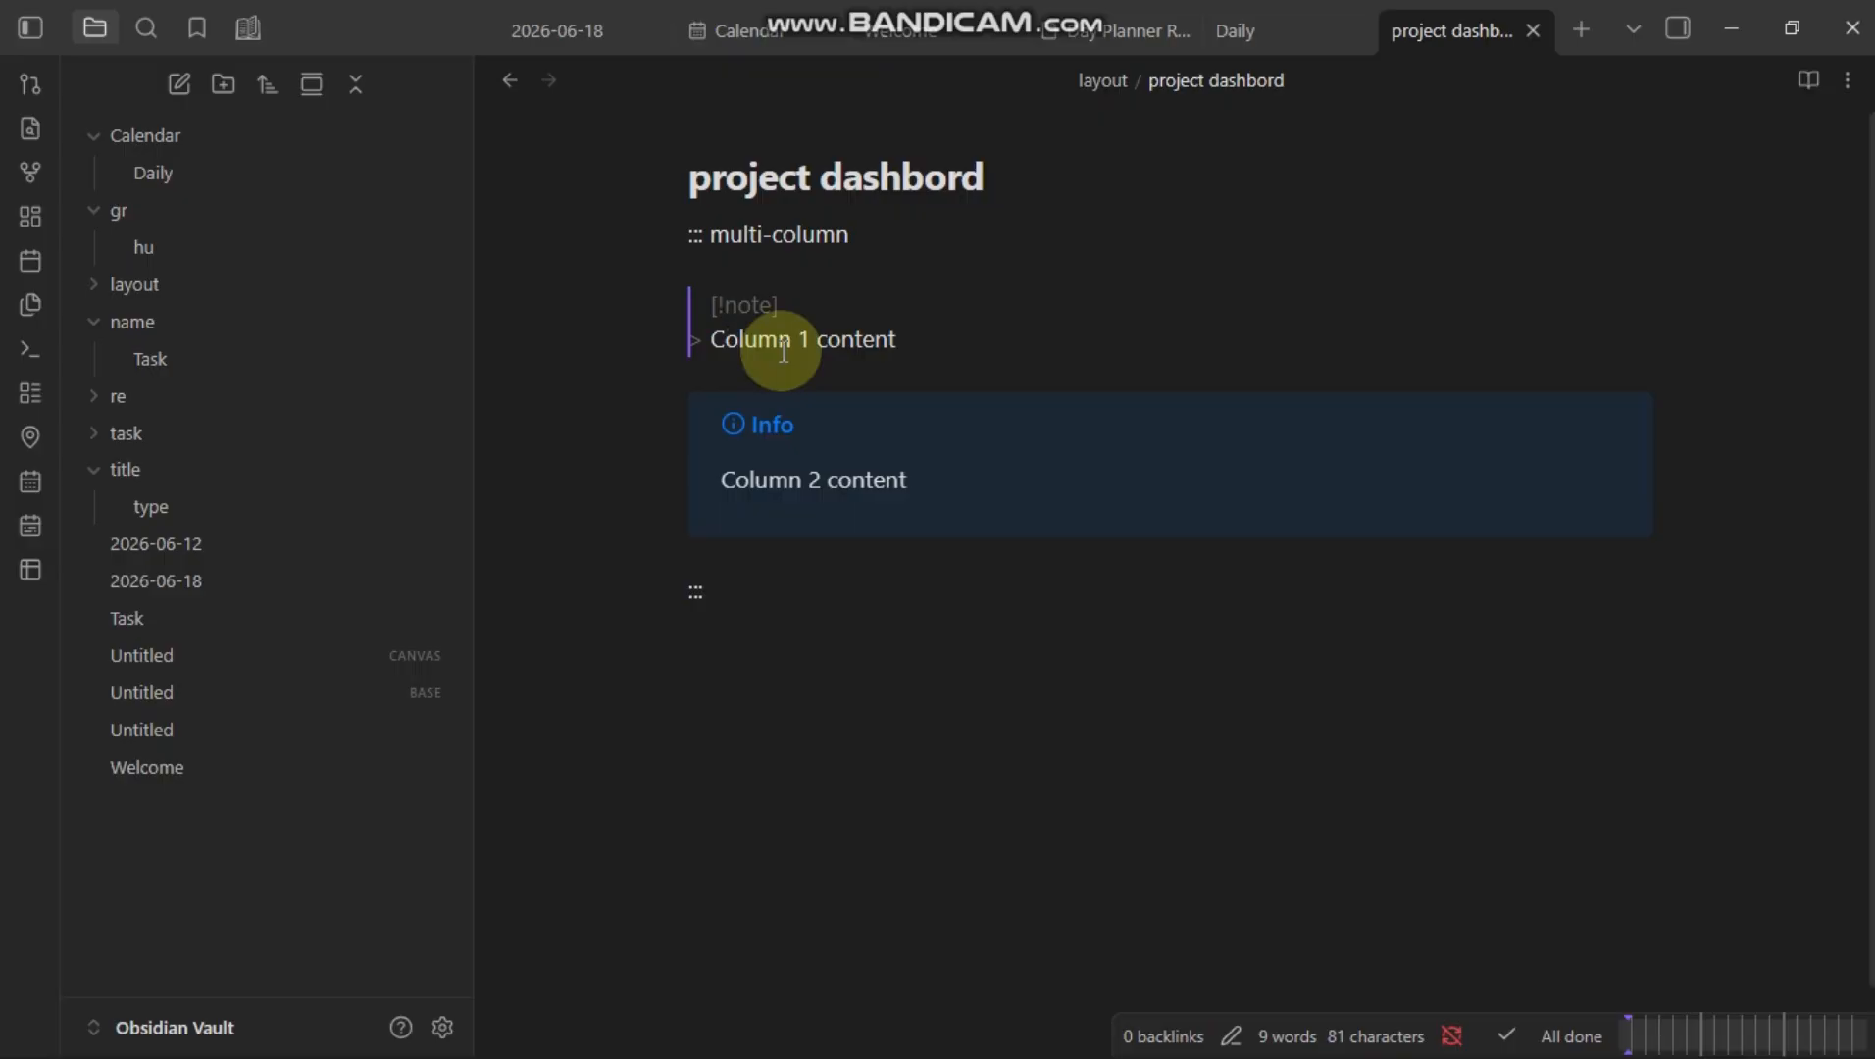
# Step: Switch the note to reading view to preview the layout
pyautogui.click(1807, 79)
pyautogui.scroll(-1, 1052, 584)
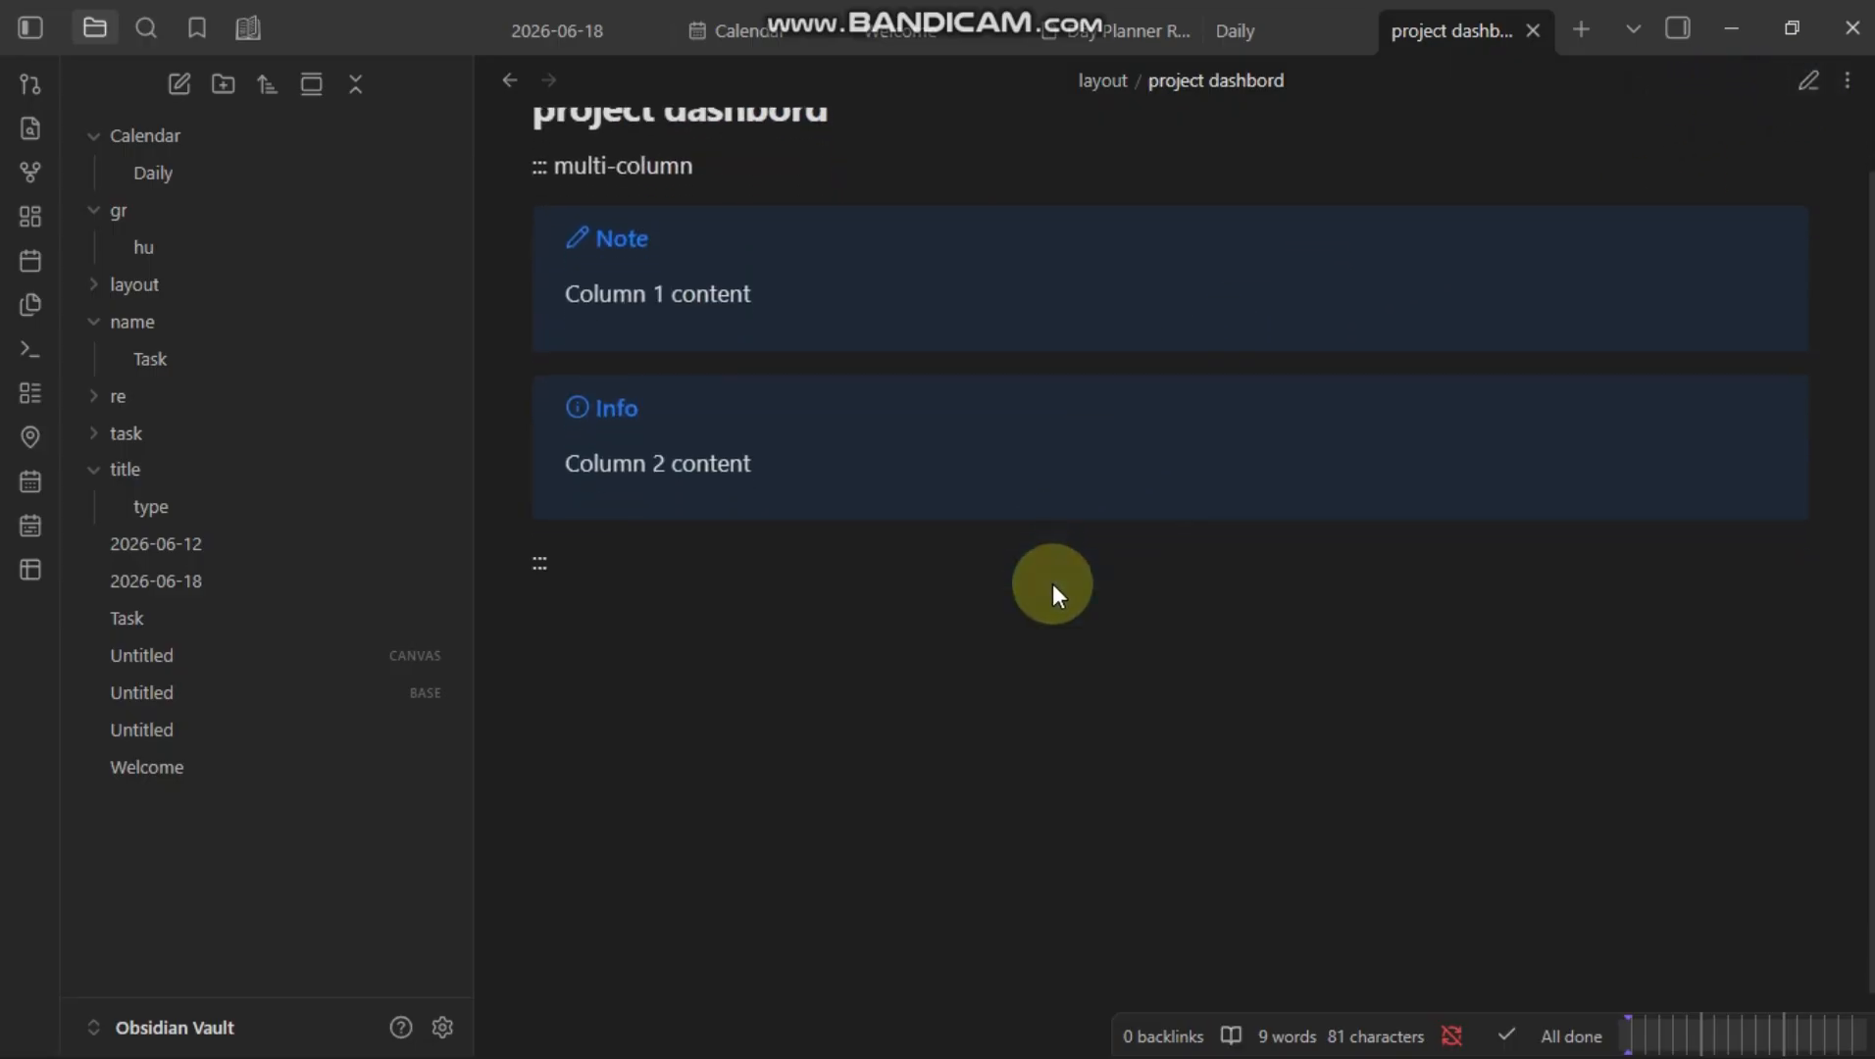
pyautogui.scroll(1, 1052, 584)
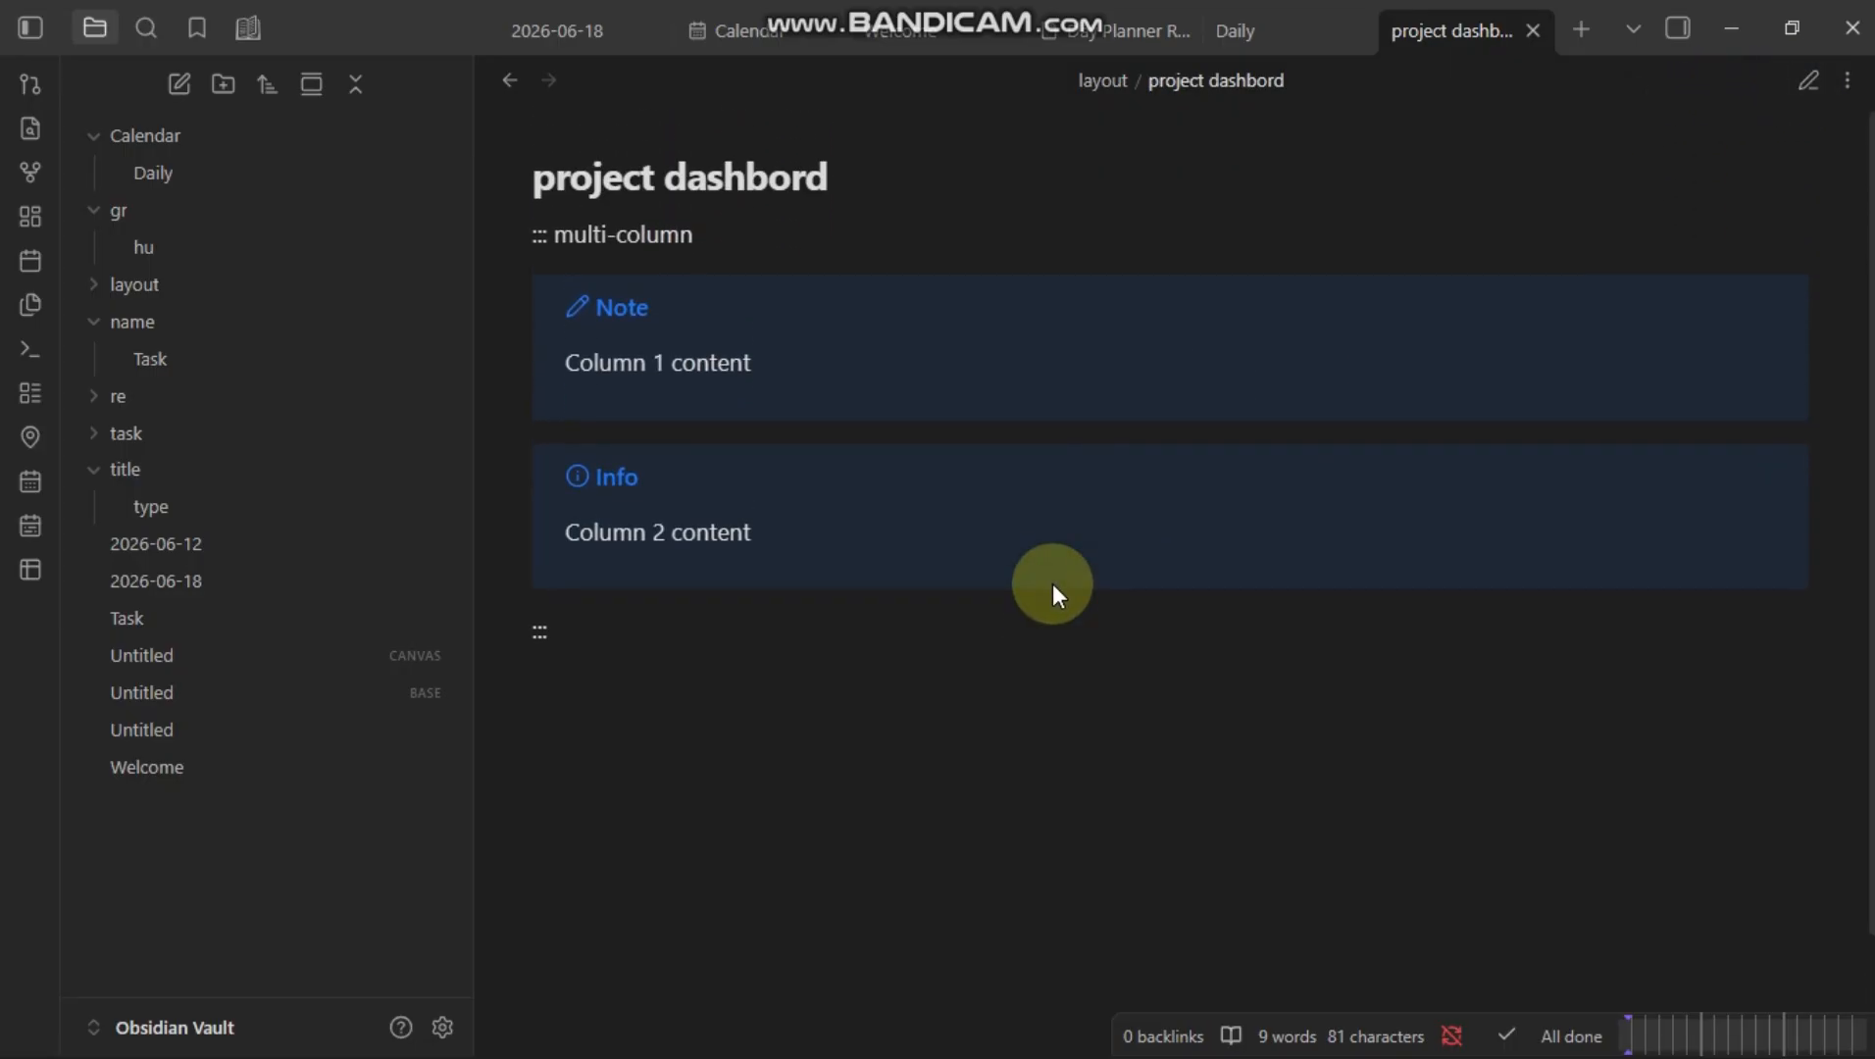